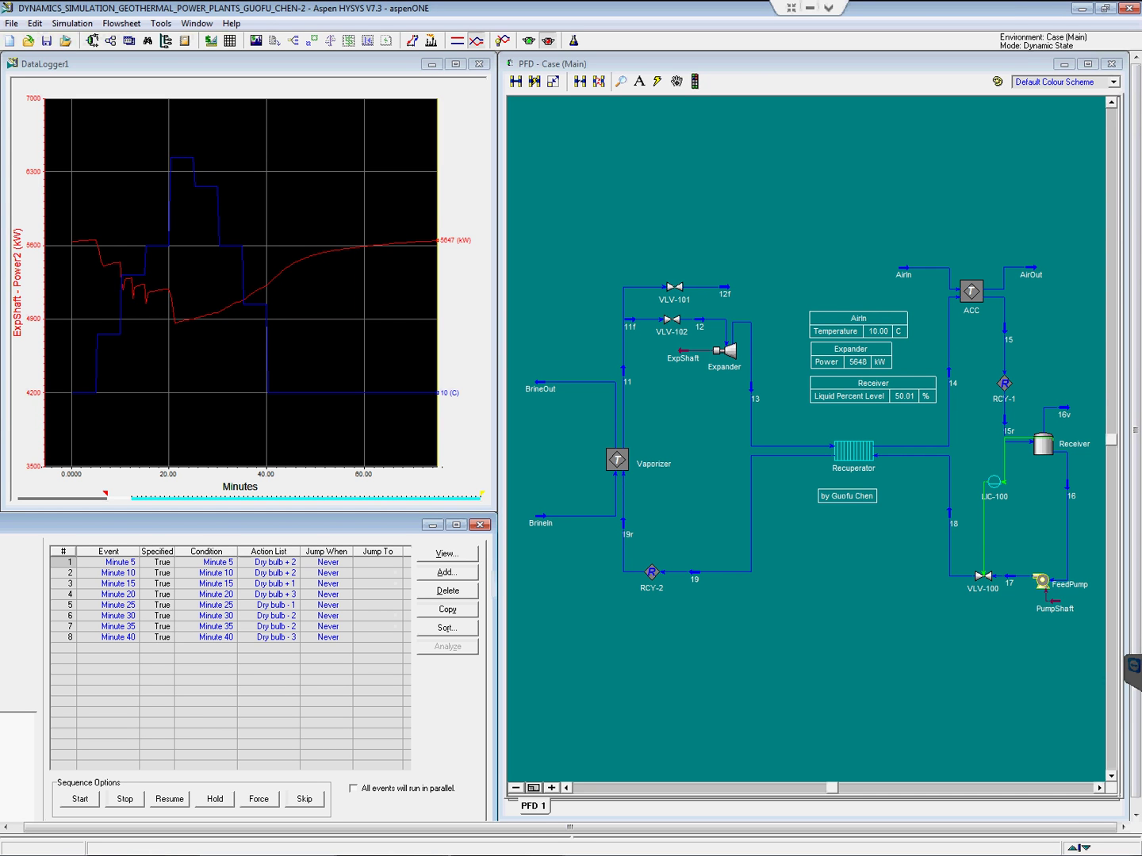
# - Select each unit in turn: Vaporizer, Expander, ACC, Receiver, FeedPump, VLV-100 and LIC-100
pyautogui.click(619, 463)
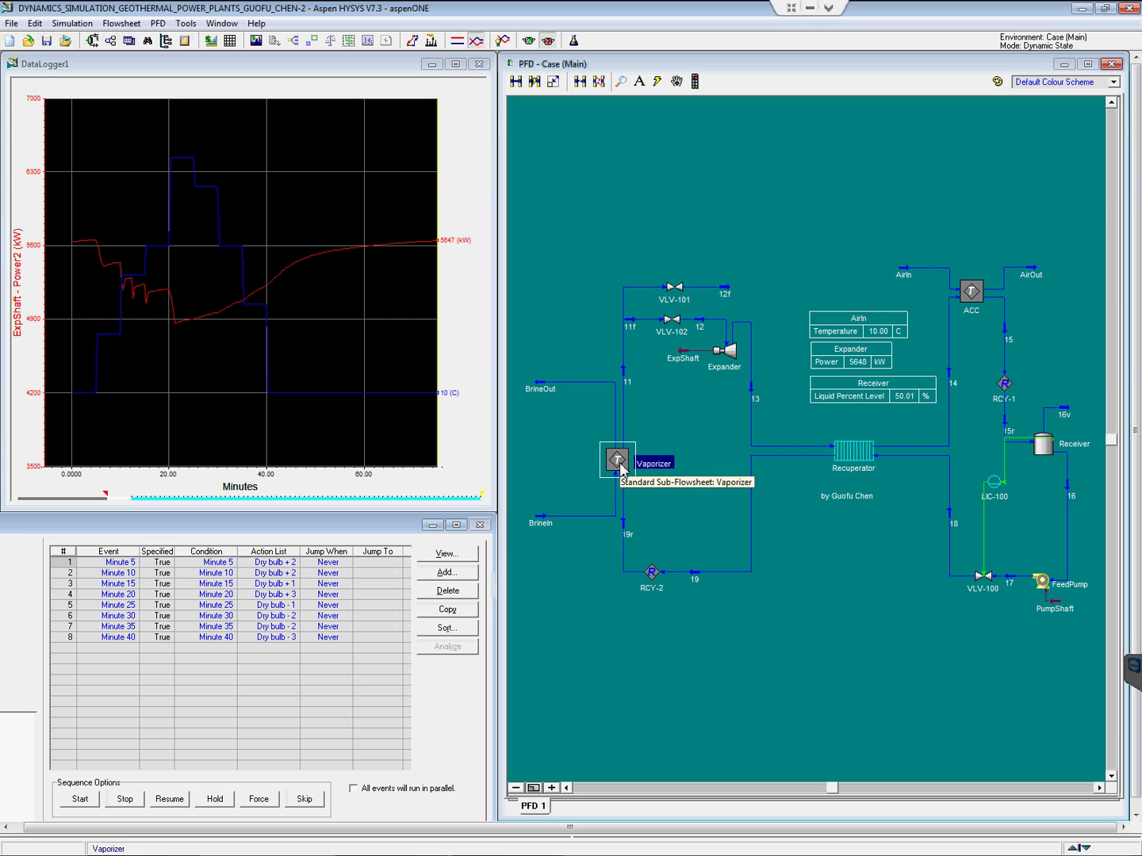
pyautogui.click(726, 350)
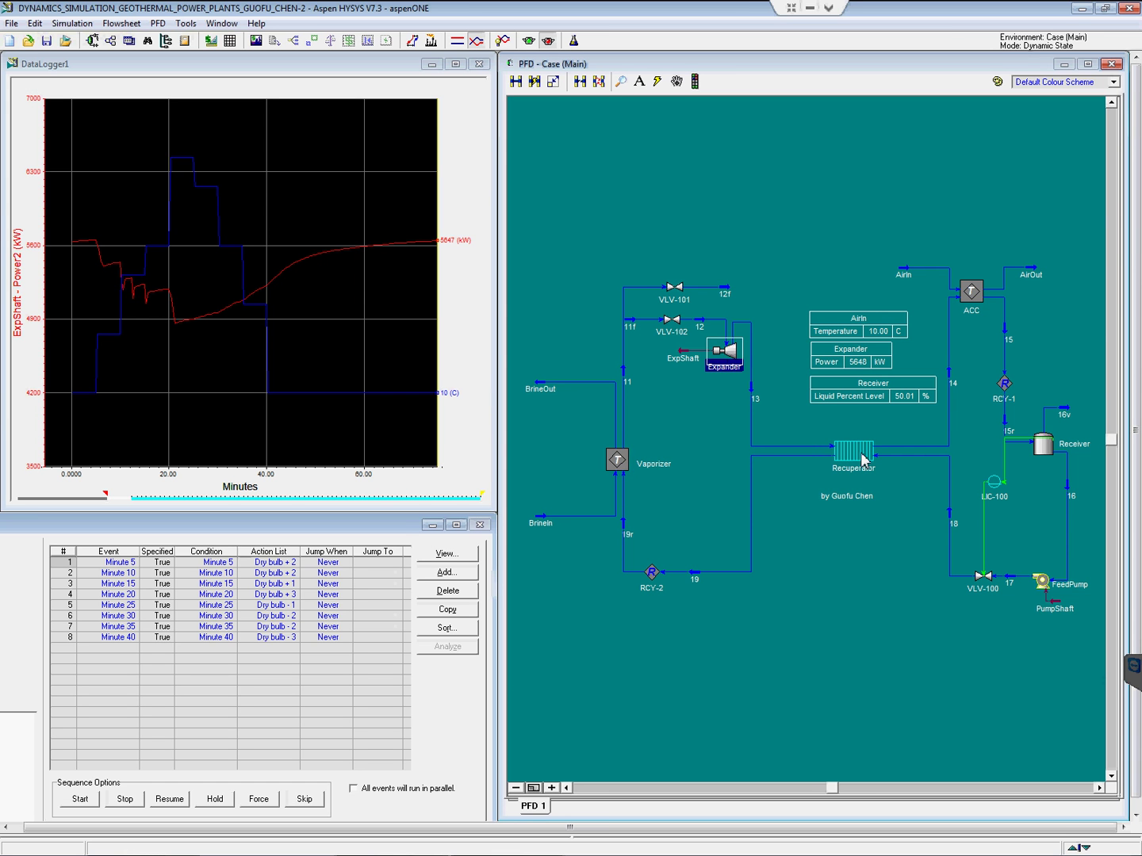
pyautogui.click(972, 292)
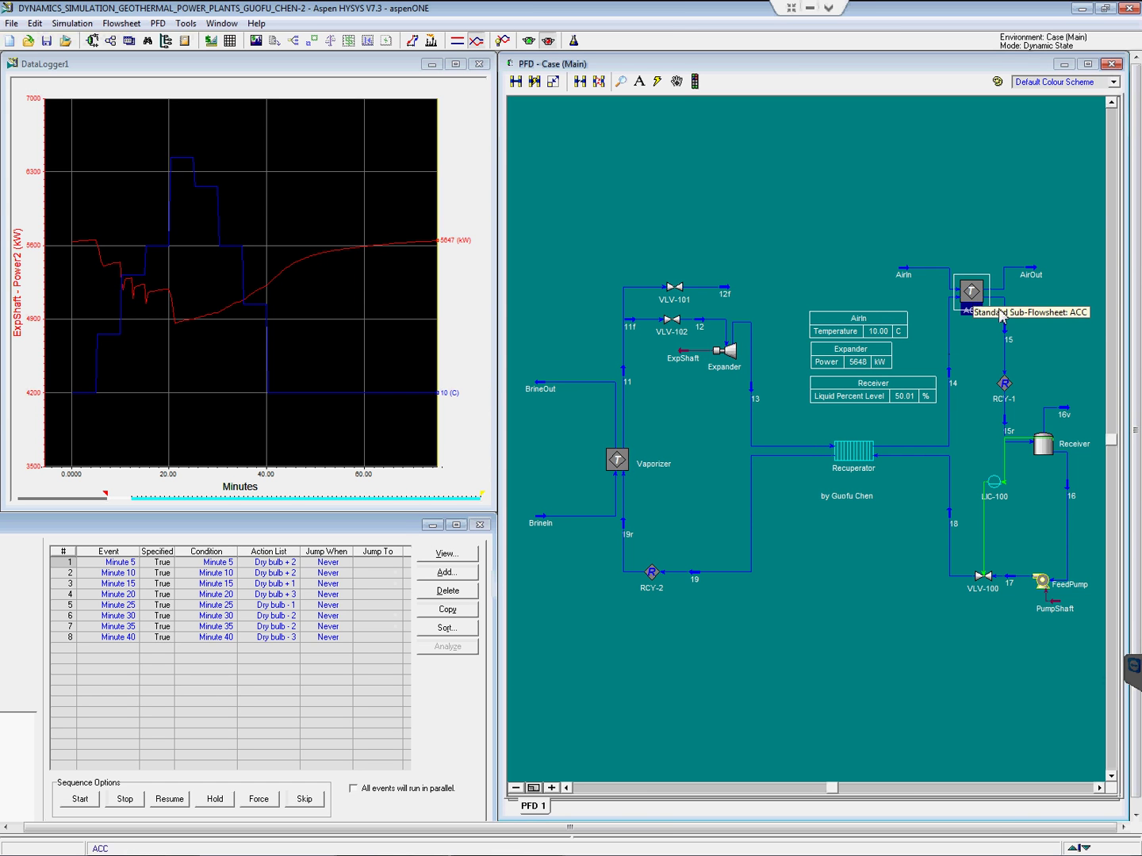
pyautogui.click(1044, 450)
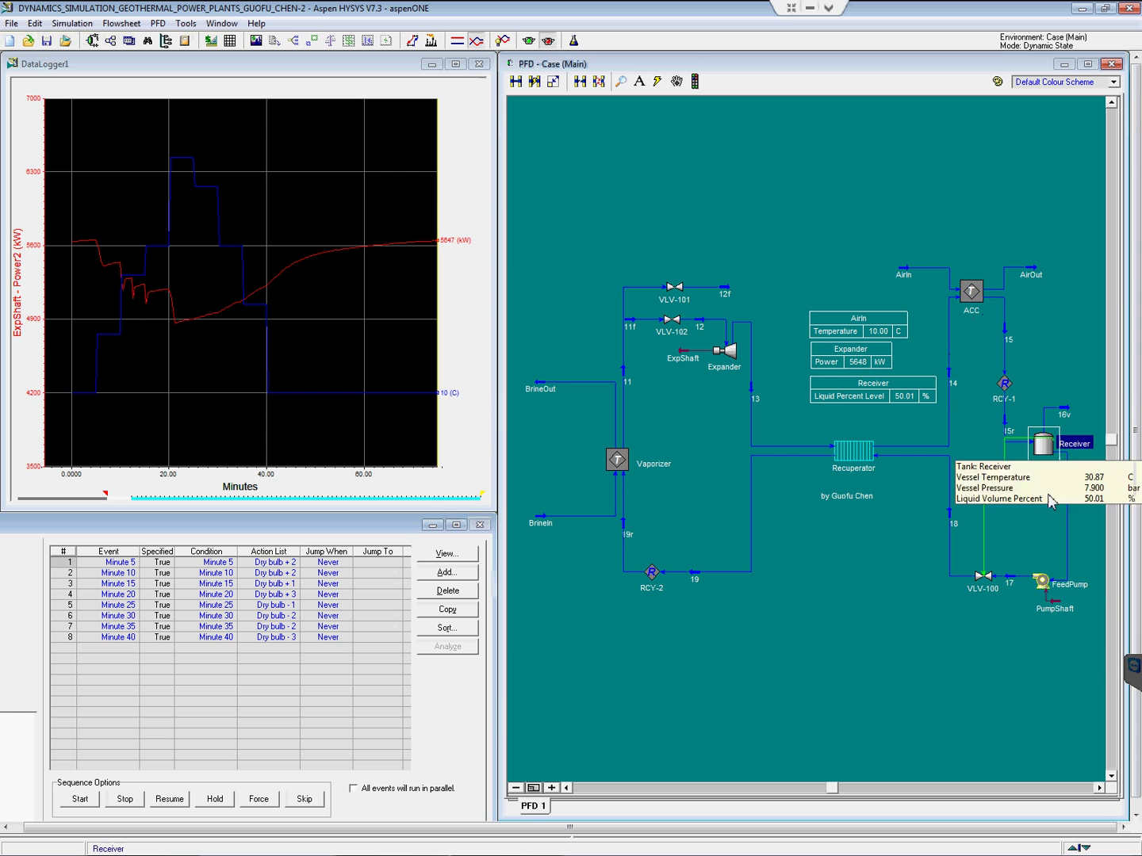
pyautogui.click(1044, 584)
pyautogui.click(983, 583)
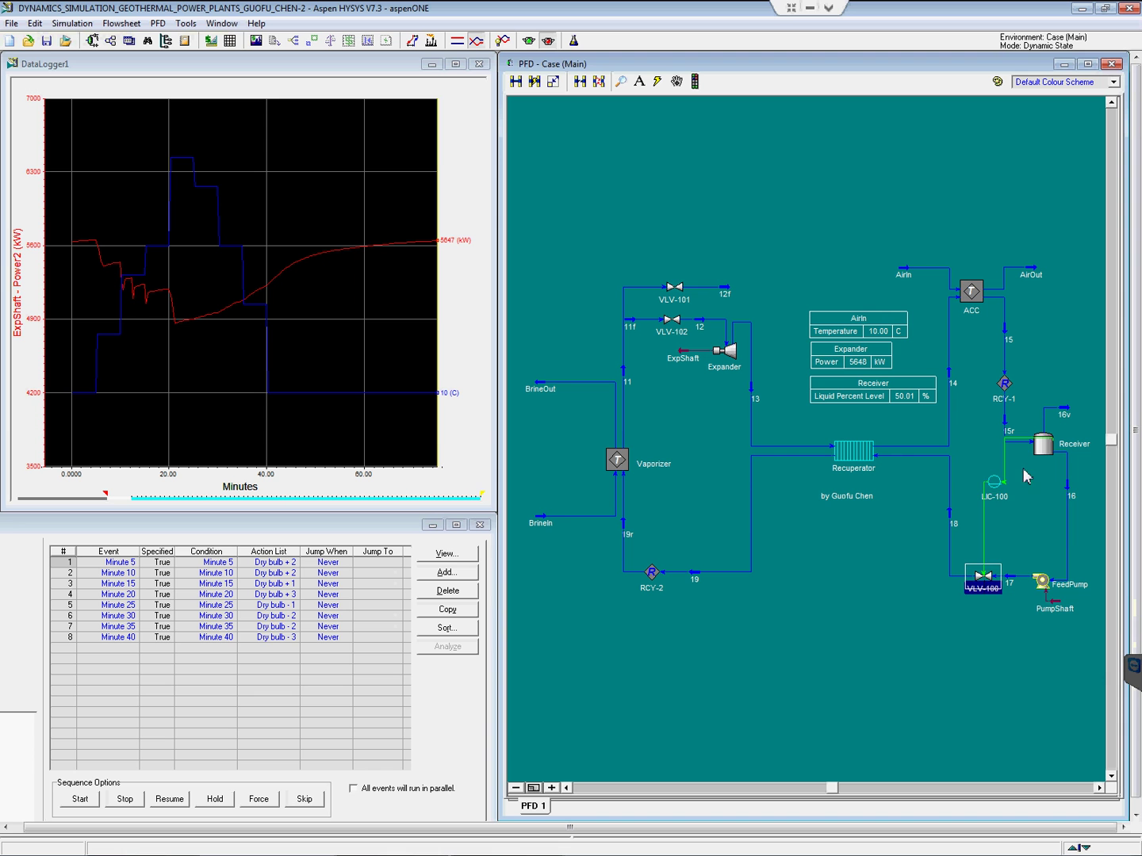
pyautogui.click(993, 481)
pyautogui.click(1044, 449)
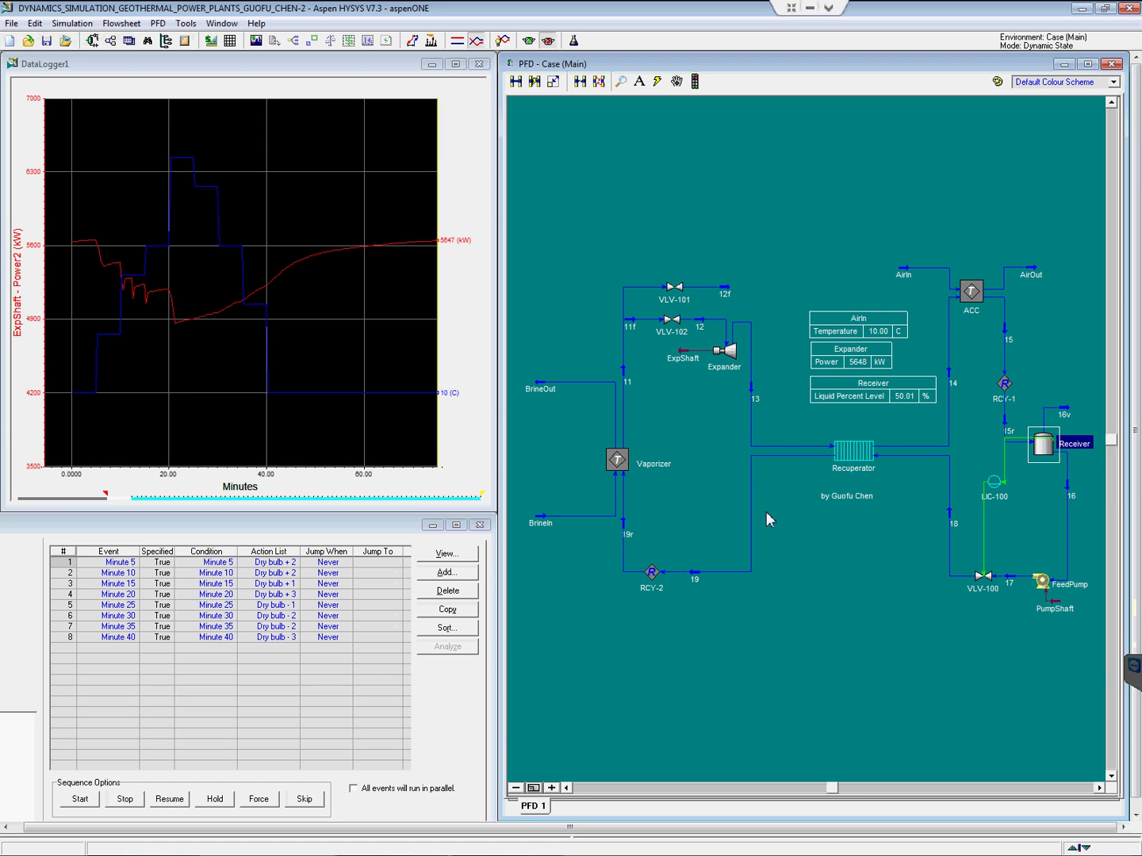
# - Look inside the Vaporizer sub-flowsheet, then return to the main flowsheet
pyautogui.doubleClick(617, 467)
pyautogui.click(848, 489)
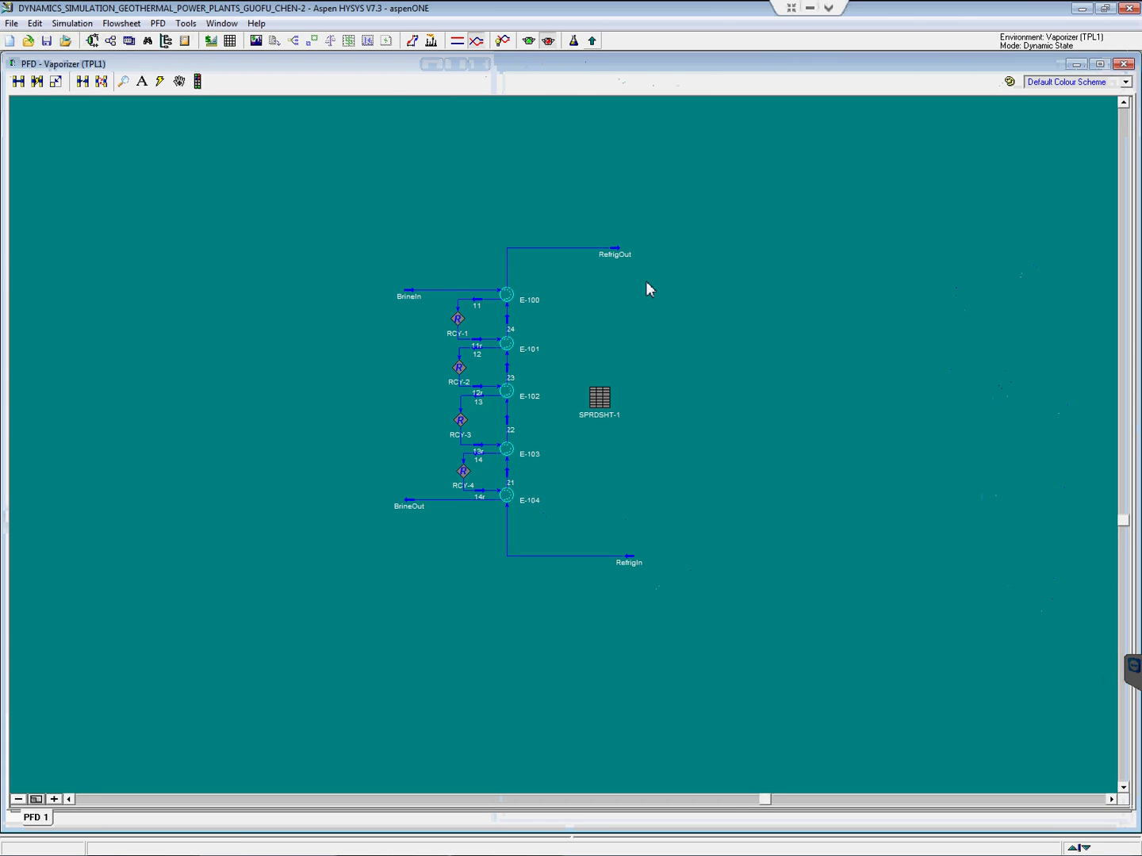
pyautogui.click(591, 40)
pyautogui.click(856, 165)
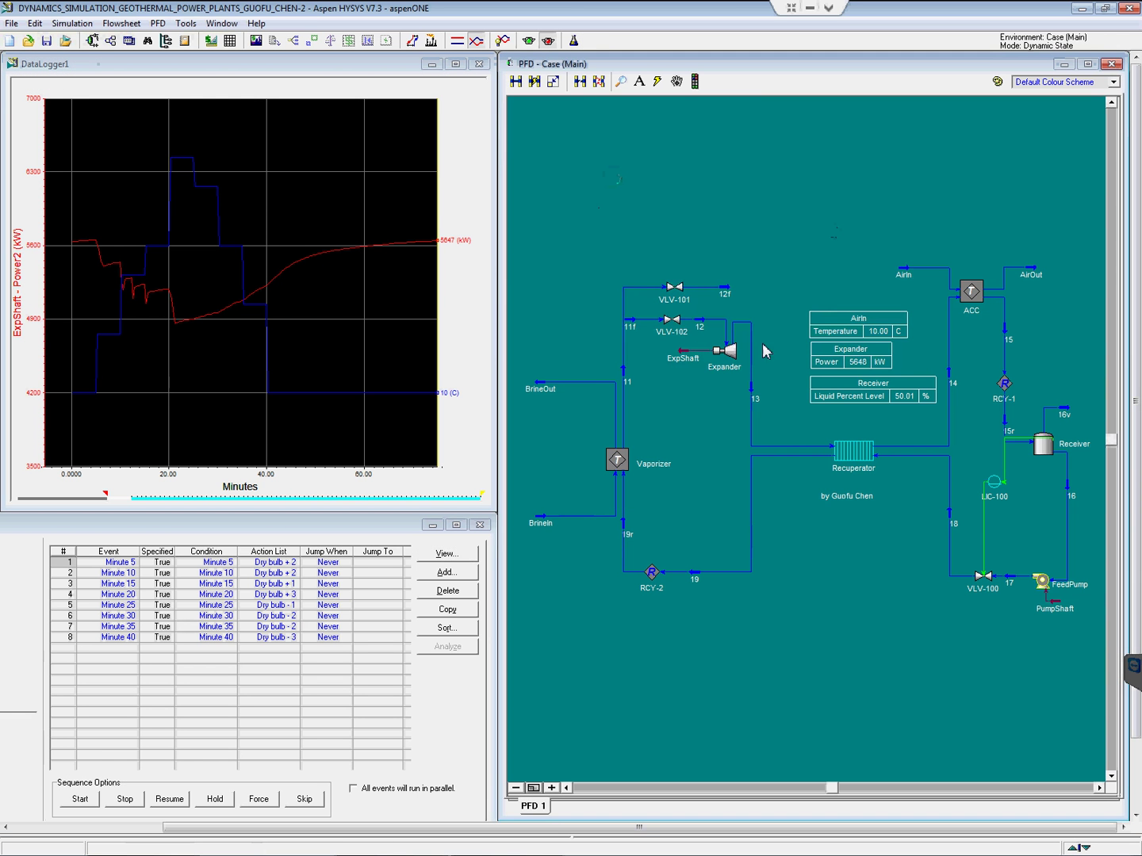
# - Review the Expander's efficiency and pressure specs and the Recuperator's Overall UA
pyautogui.doubleClick(740, 355)
pyautogui.click(629, 182)
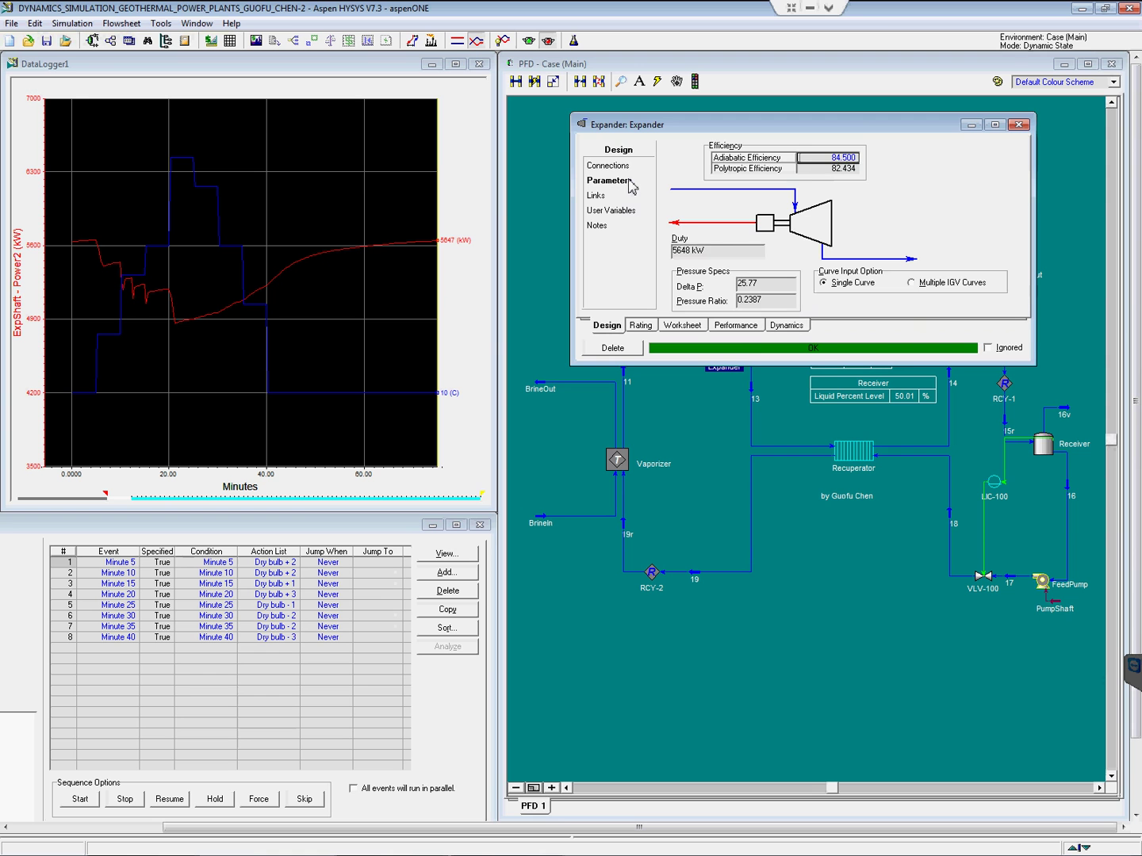
pyautogui.click(1053, 172)
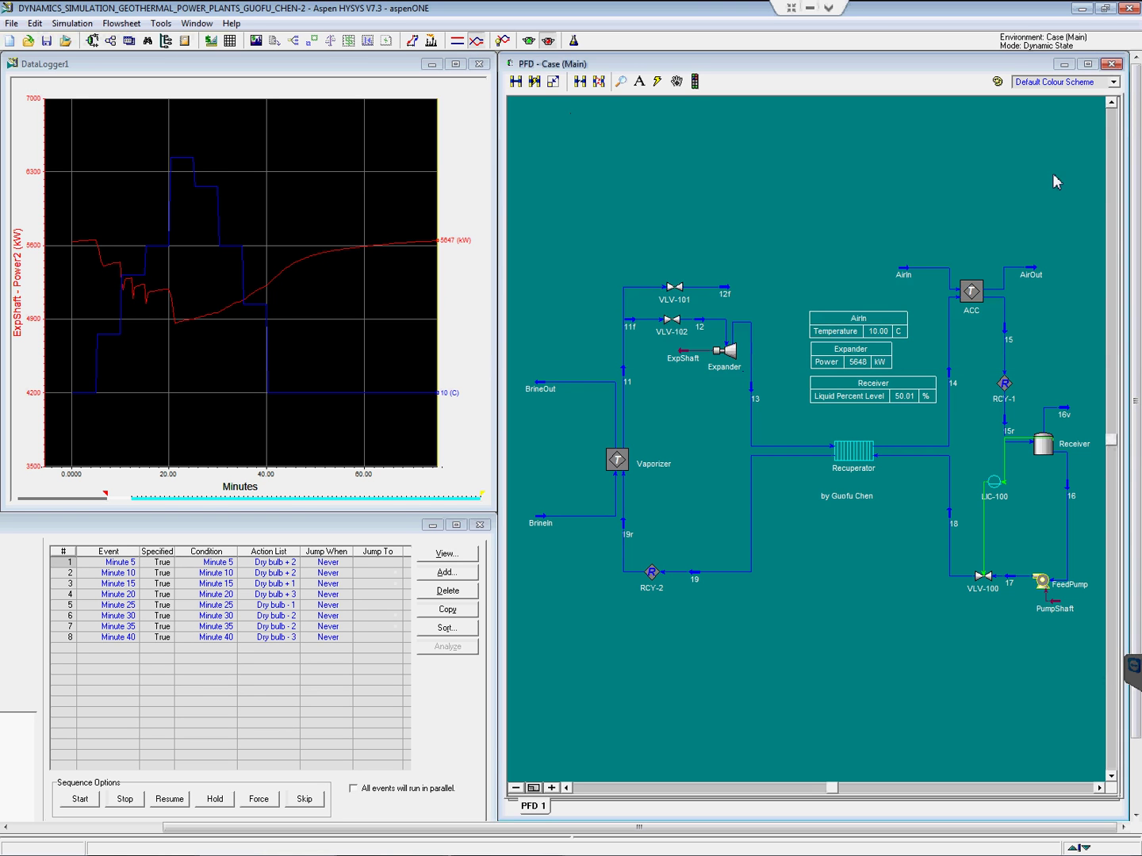
pyautogui.click(853, 460)
pyautogui.doubleClick(853, 461)
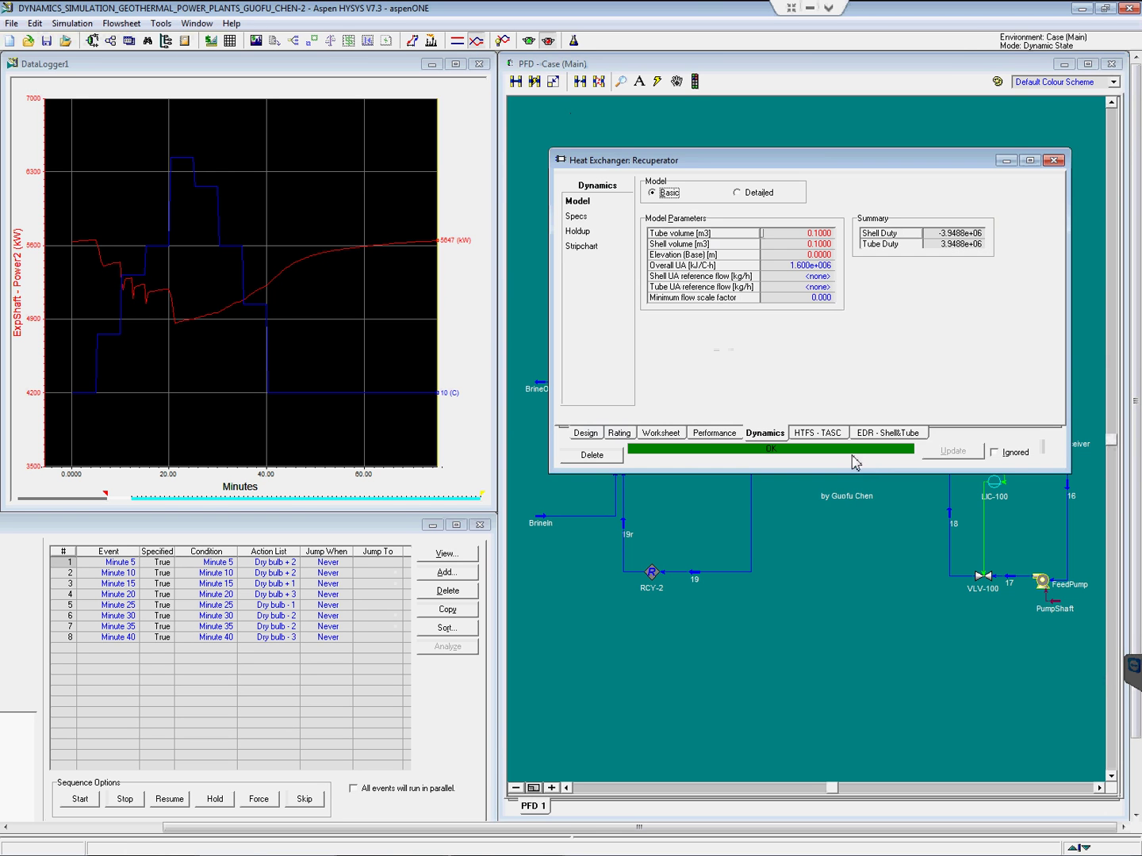
pyautogui.click(788, 266)
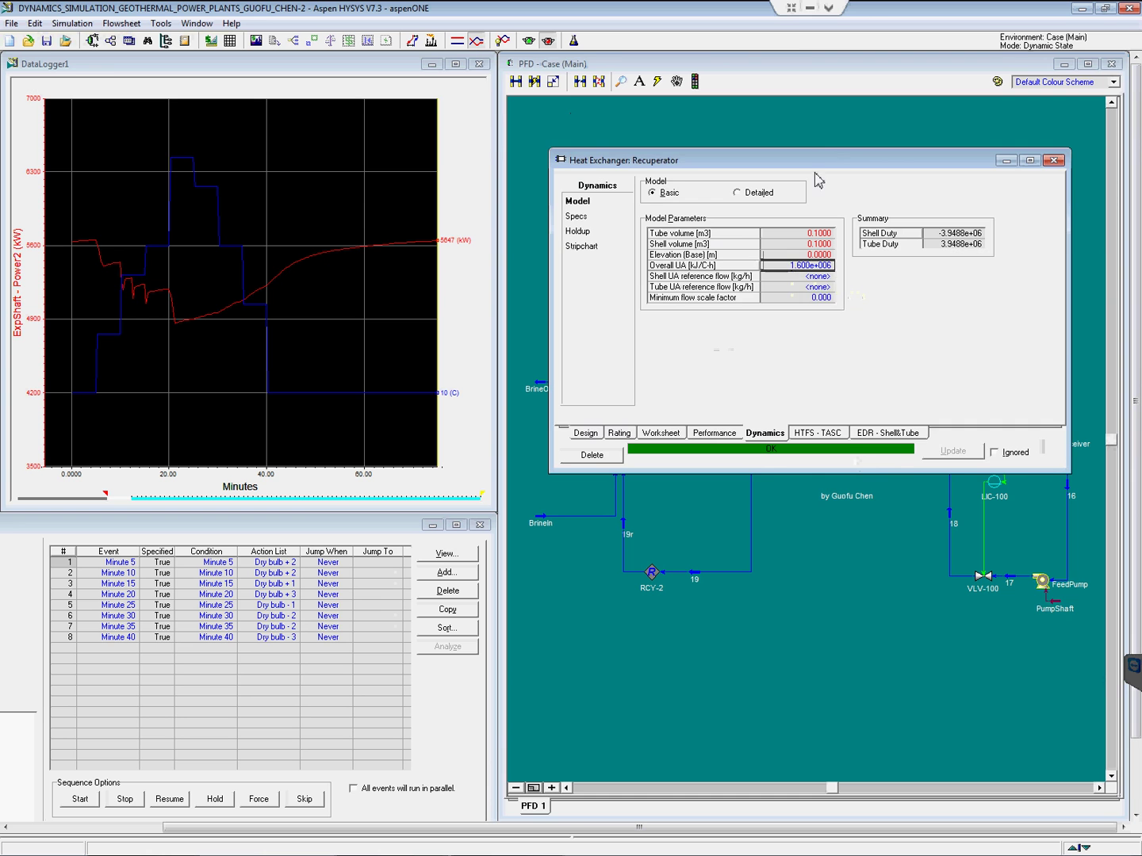
pyautogui.click(824, 140)
# - Inspect the ACC sub-flowsheet's internals and return to the parent flowsheet
pyautogui.doubleClick(974, 295)
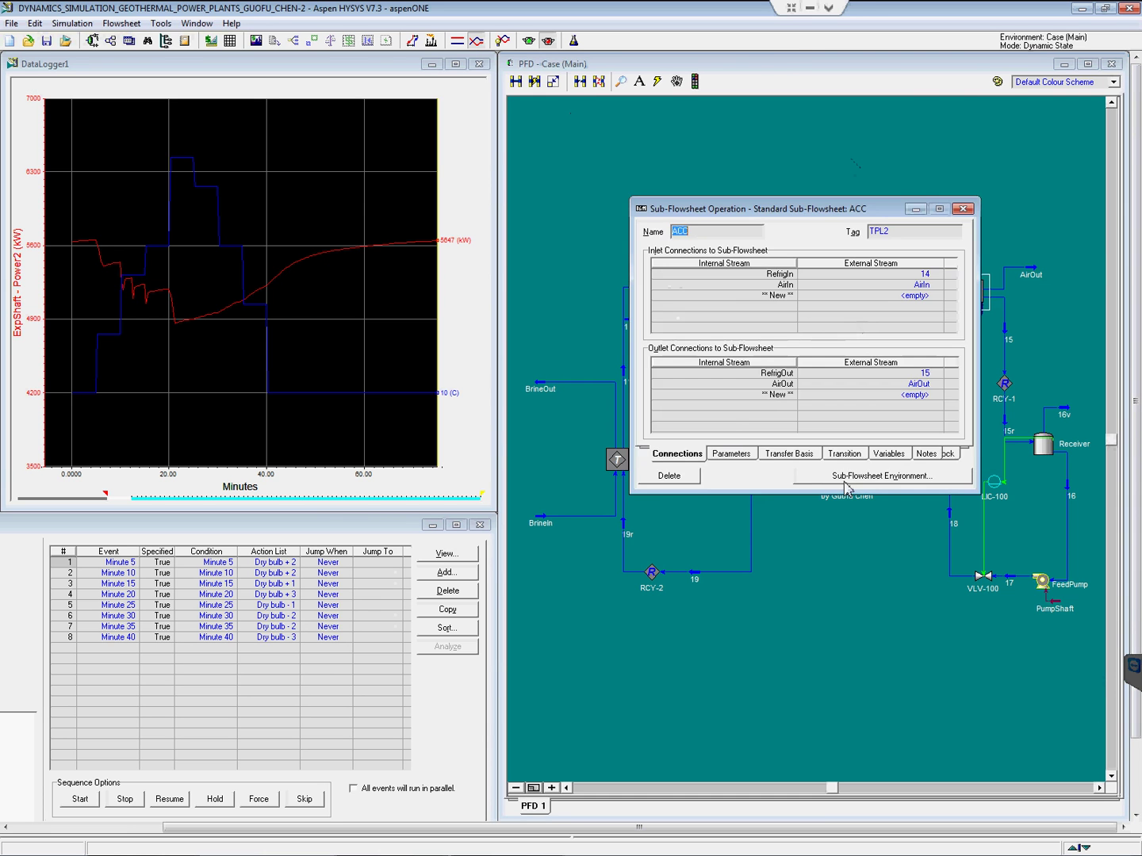
pyautogui.click(881, 481)
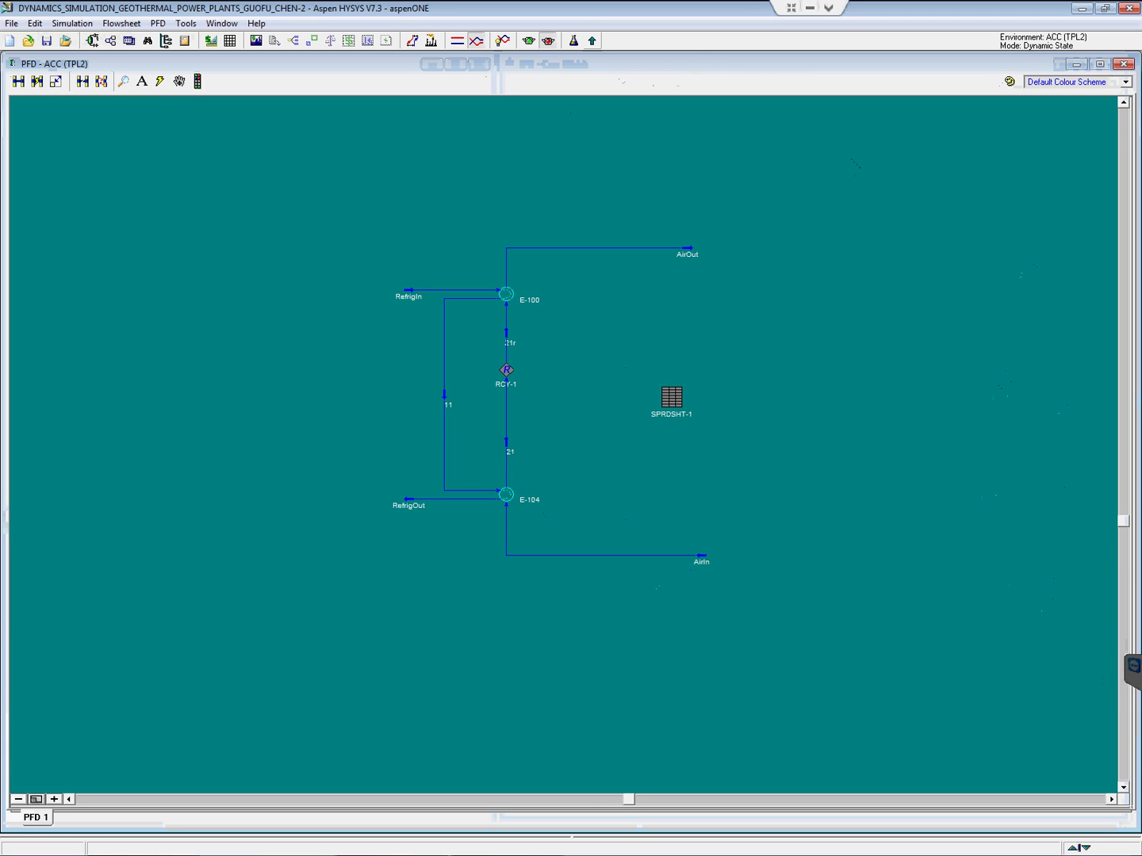
pyautogui.click(591, 41)
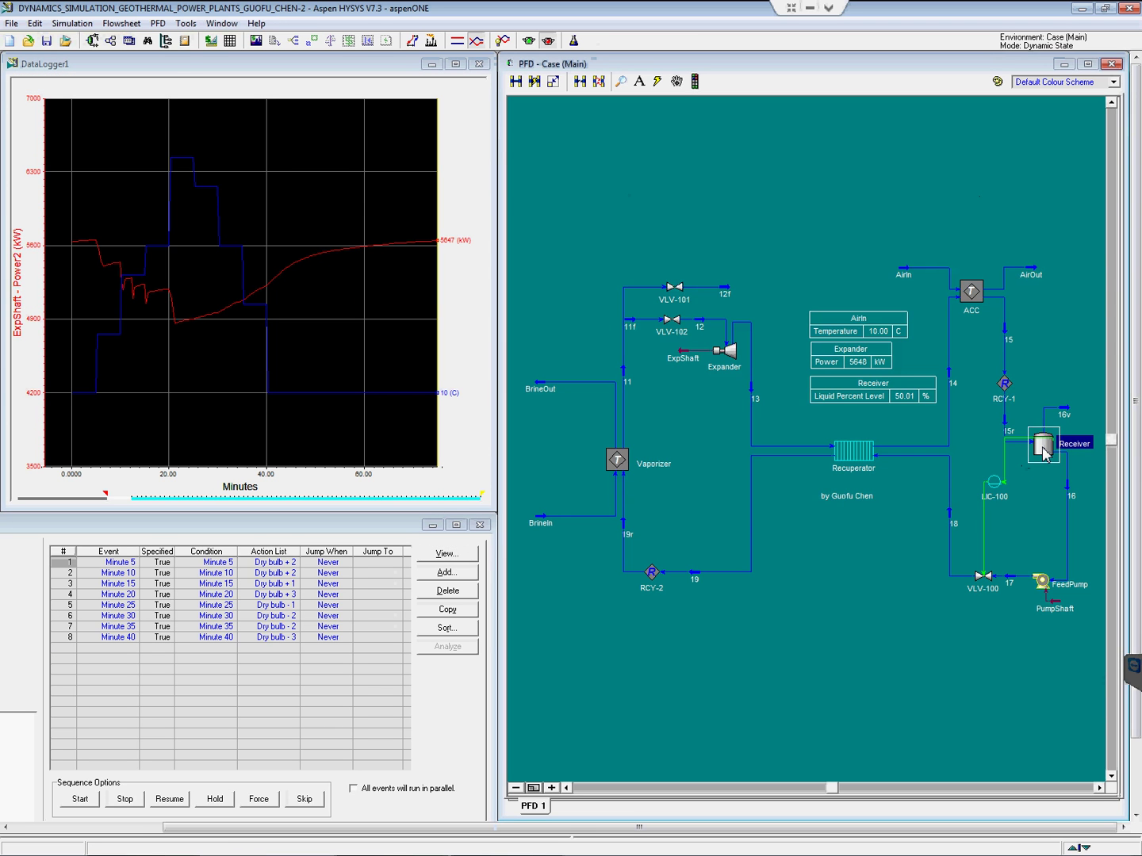
# - Check the Receiver tank's liquid volume percent
pyautogui.doubleClick(1046, 451)
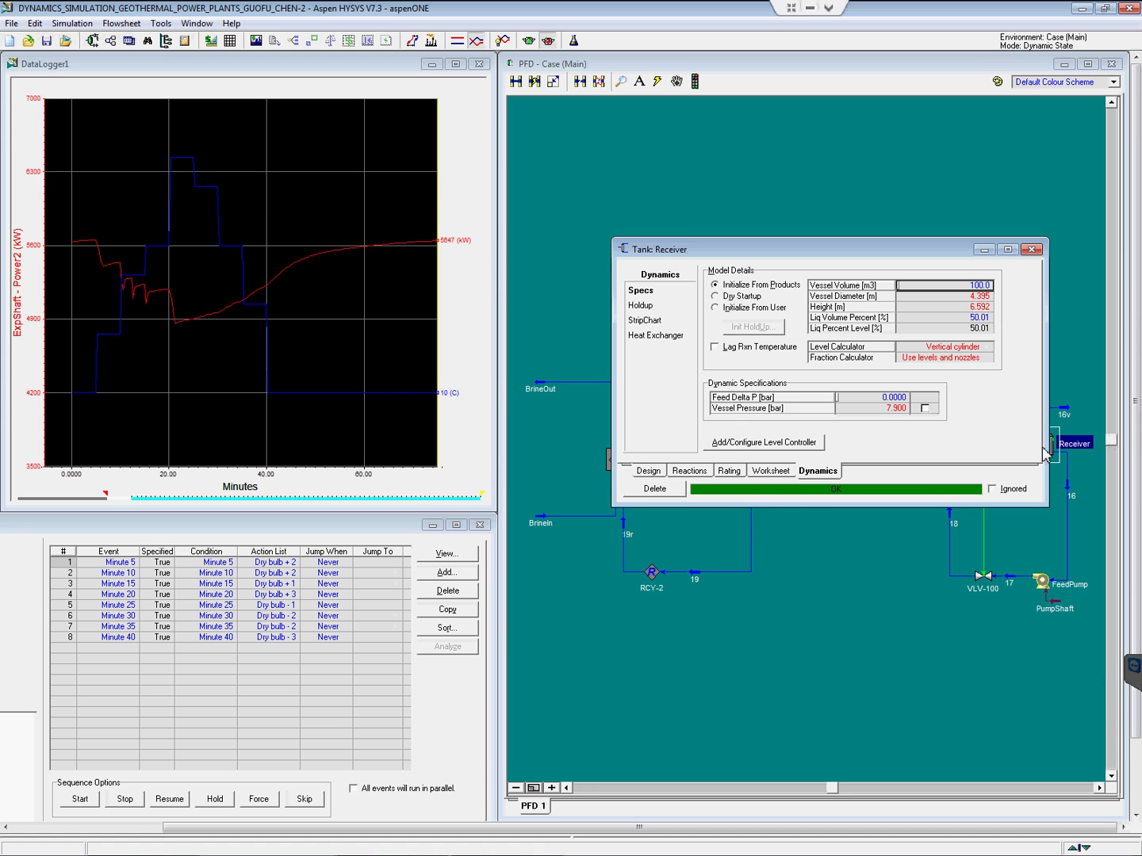
pyautogui.click(940, 318)
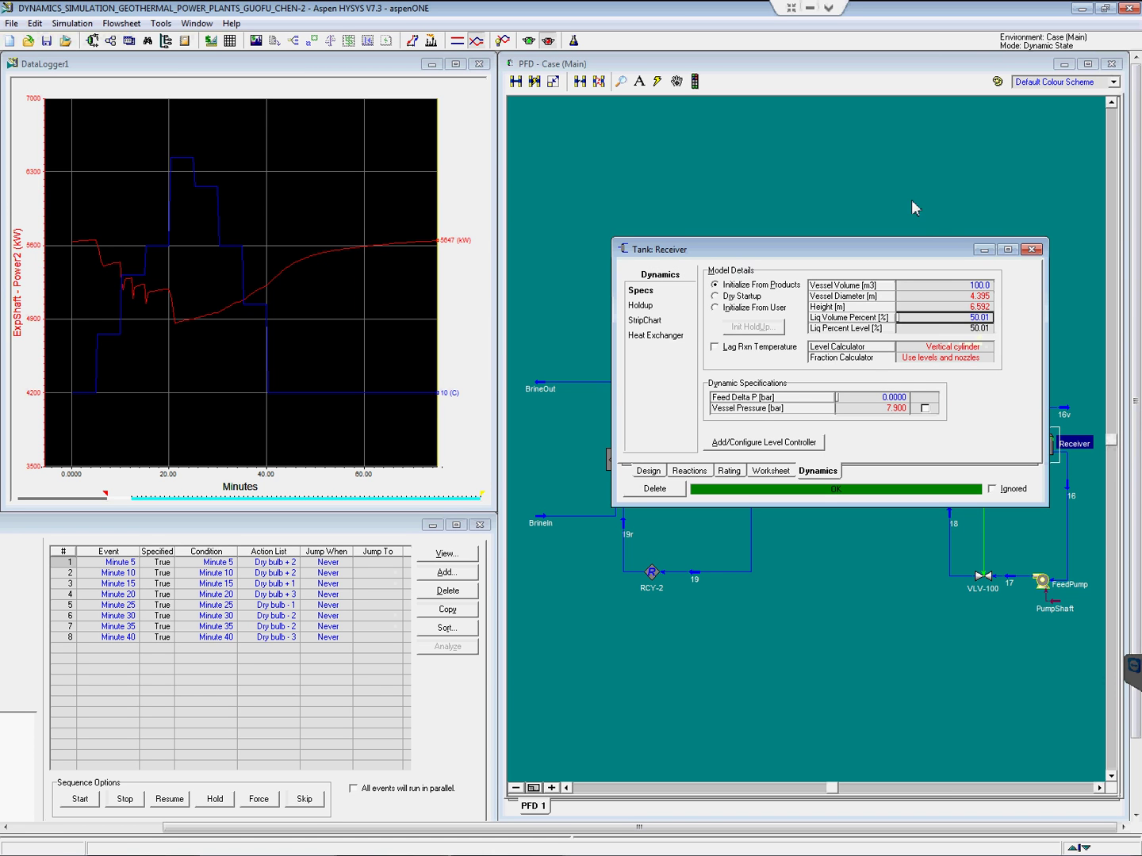
pyautogui.click(1067, 587)
# - Plot FeedPump's PumpCurve-3, switching between efficiency and head versus flow at 1500 rpm
pyautogui.doubleClick(1067, 588)
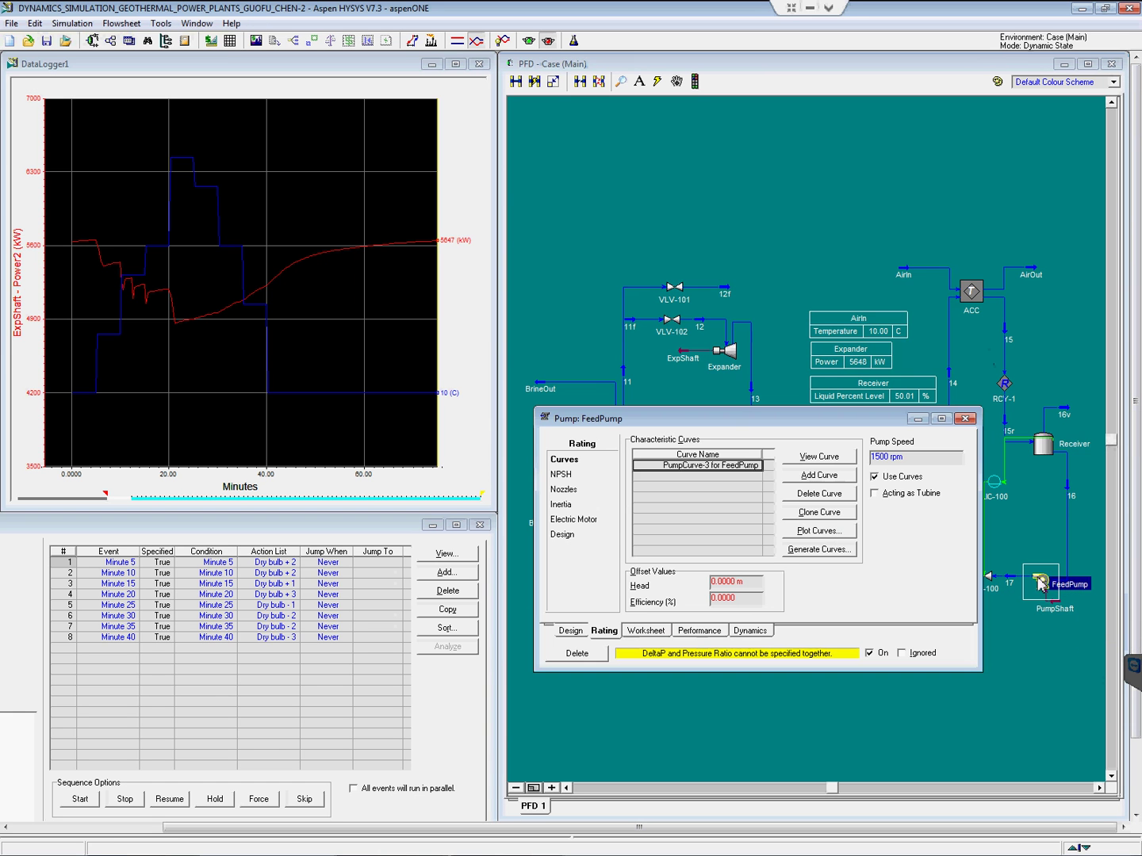
pyautogui.click(833, 533)
pyautogui.click(883, 207)
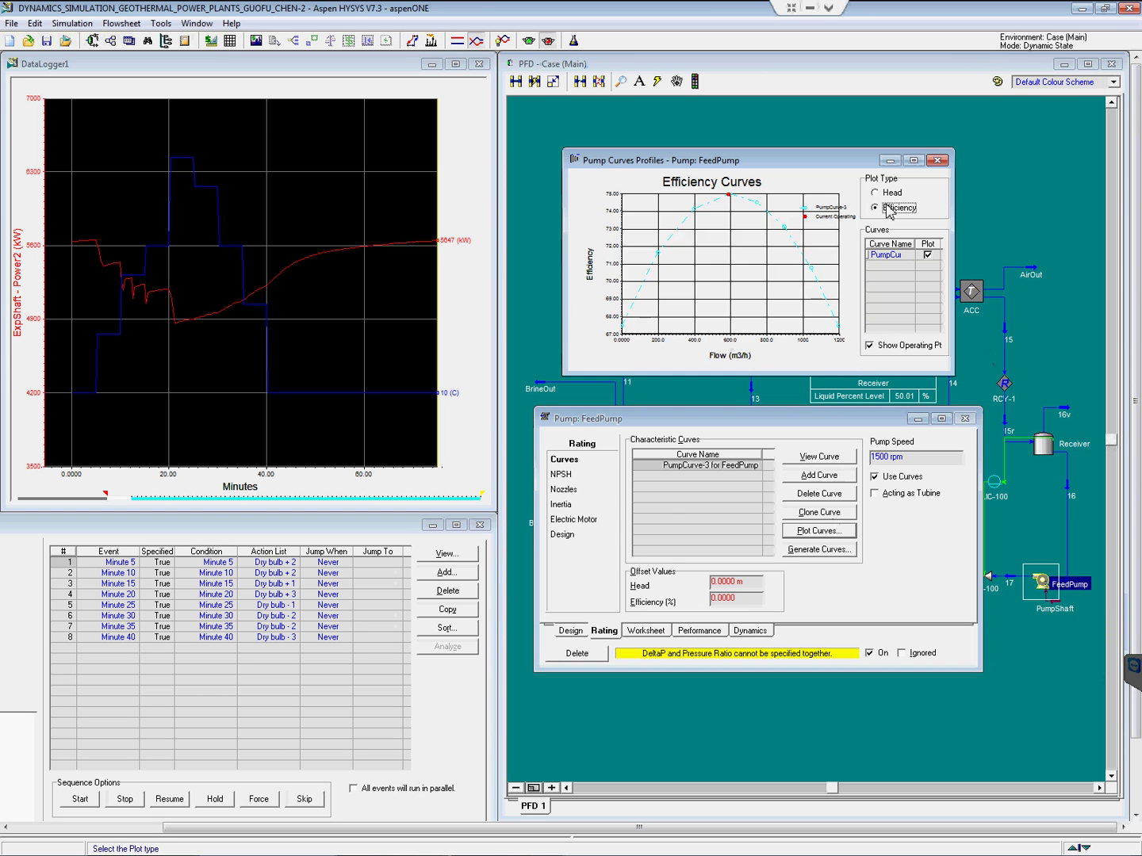
pyautogui.click(889, 196)
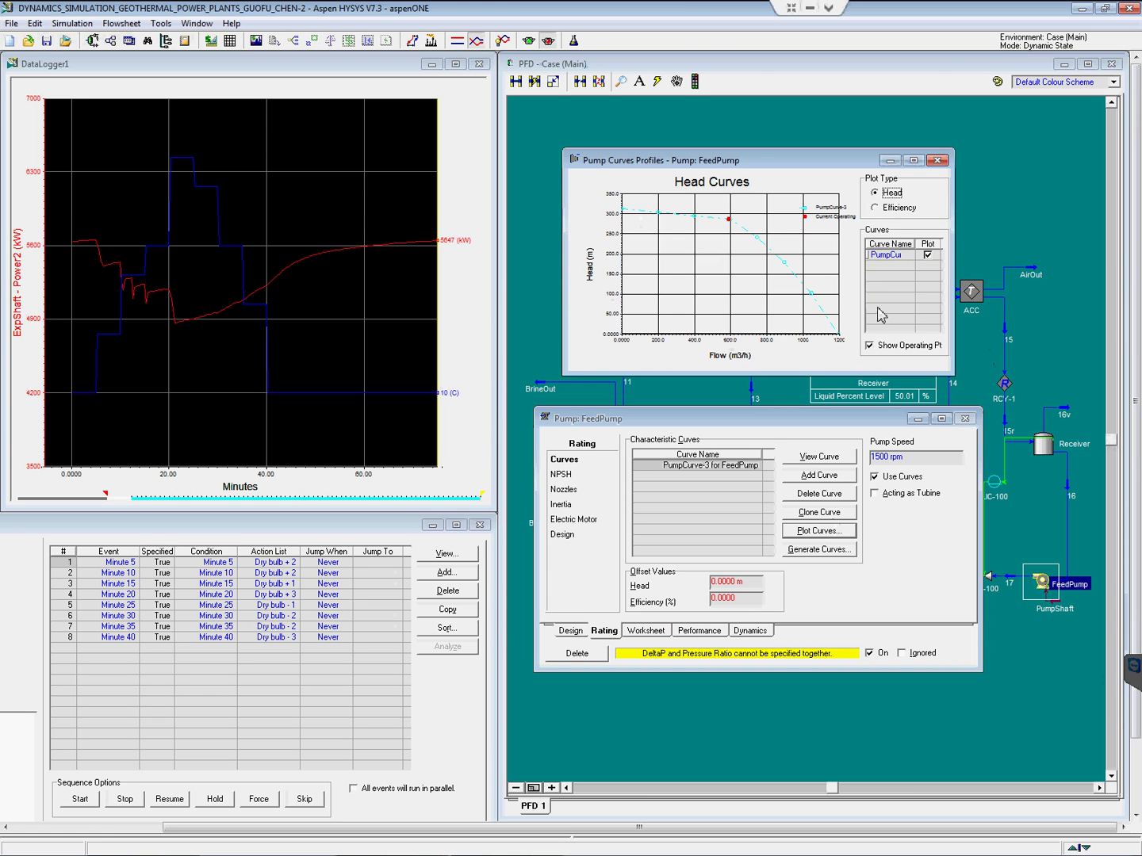
# - Close the pump views and review VLV-100's dynamics: 53.79% opening, Cv 758.5, 3.273 bar drop
pyautogui.click(965, 417)
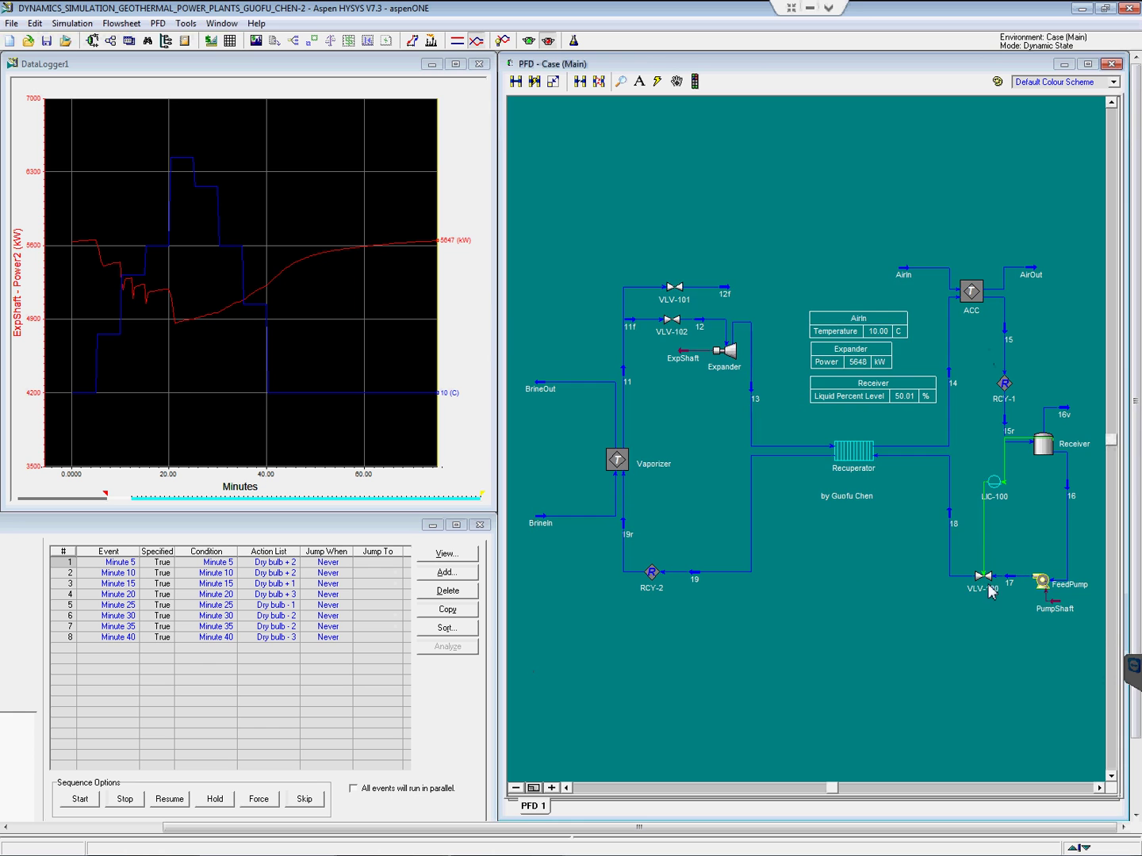
pyautogui.doubleClick(985, 576)
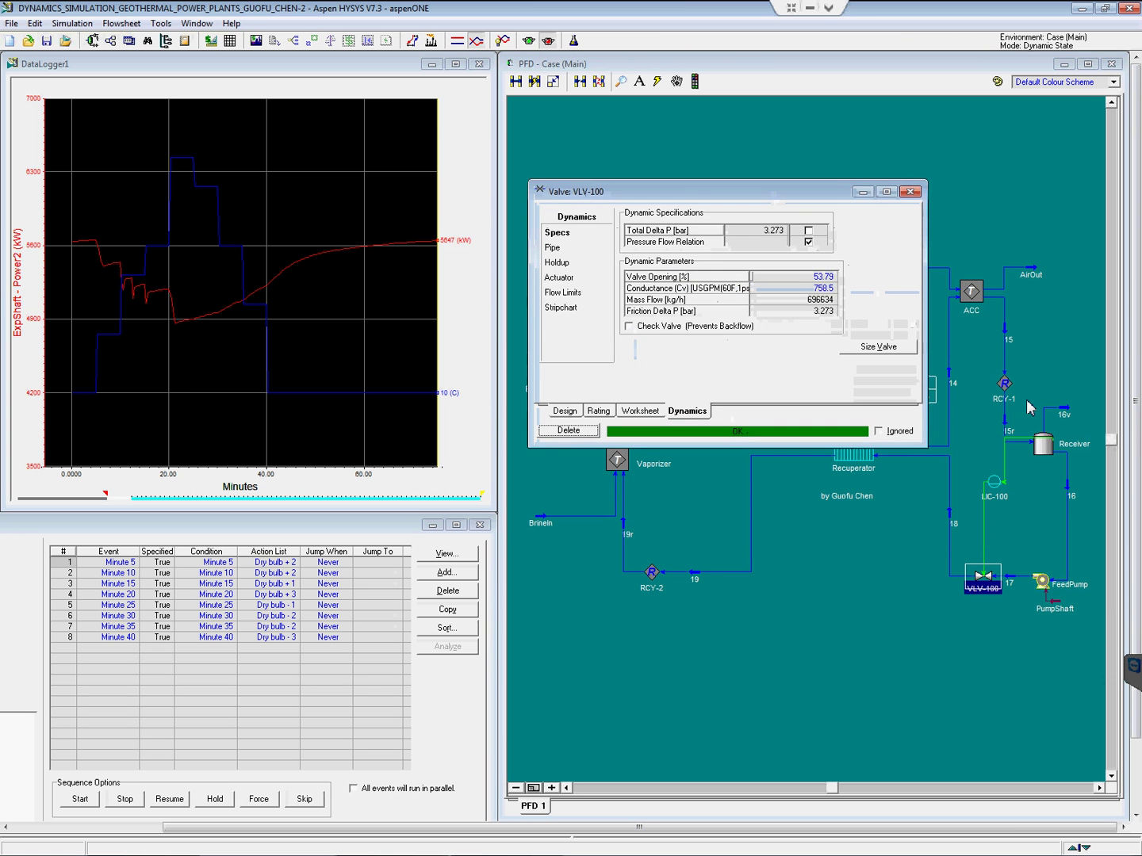
pyautogui.click(797, 289)
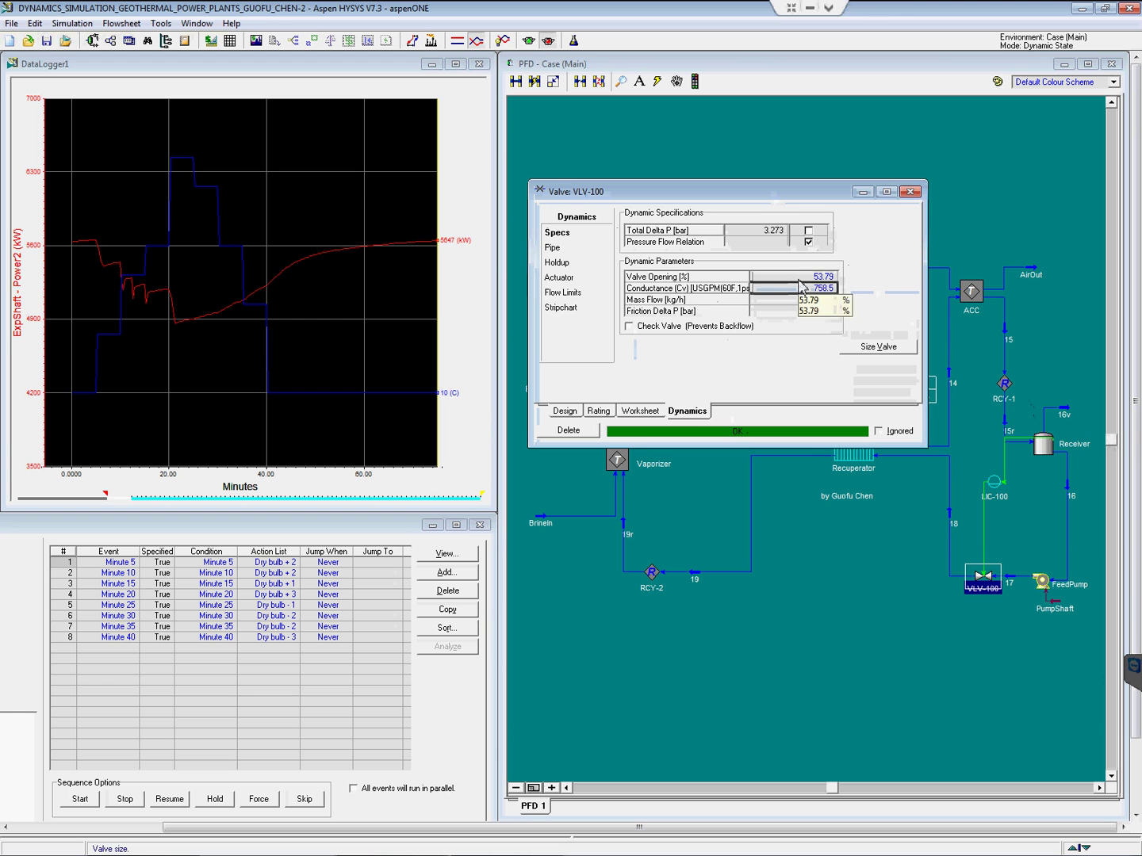
pyautogui.click(801, 277)
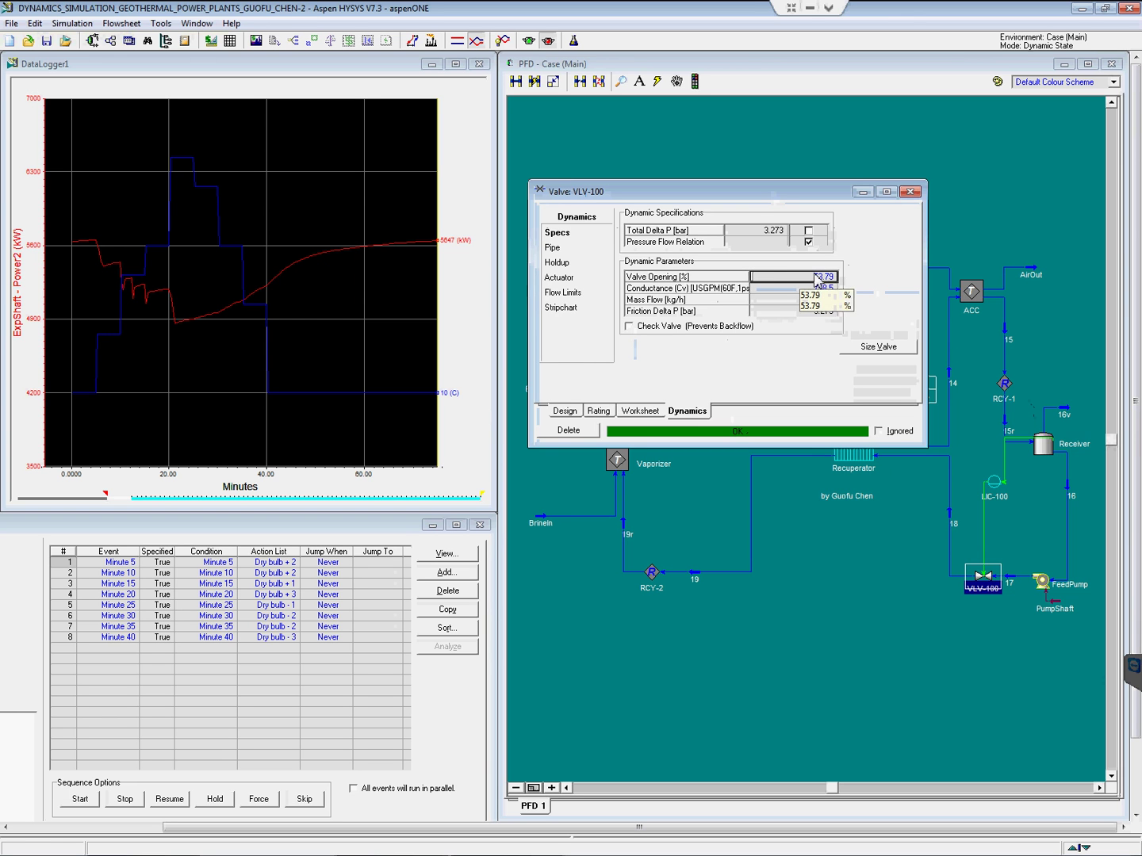
pyautogui.click(985, 219)
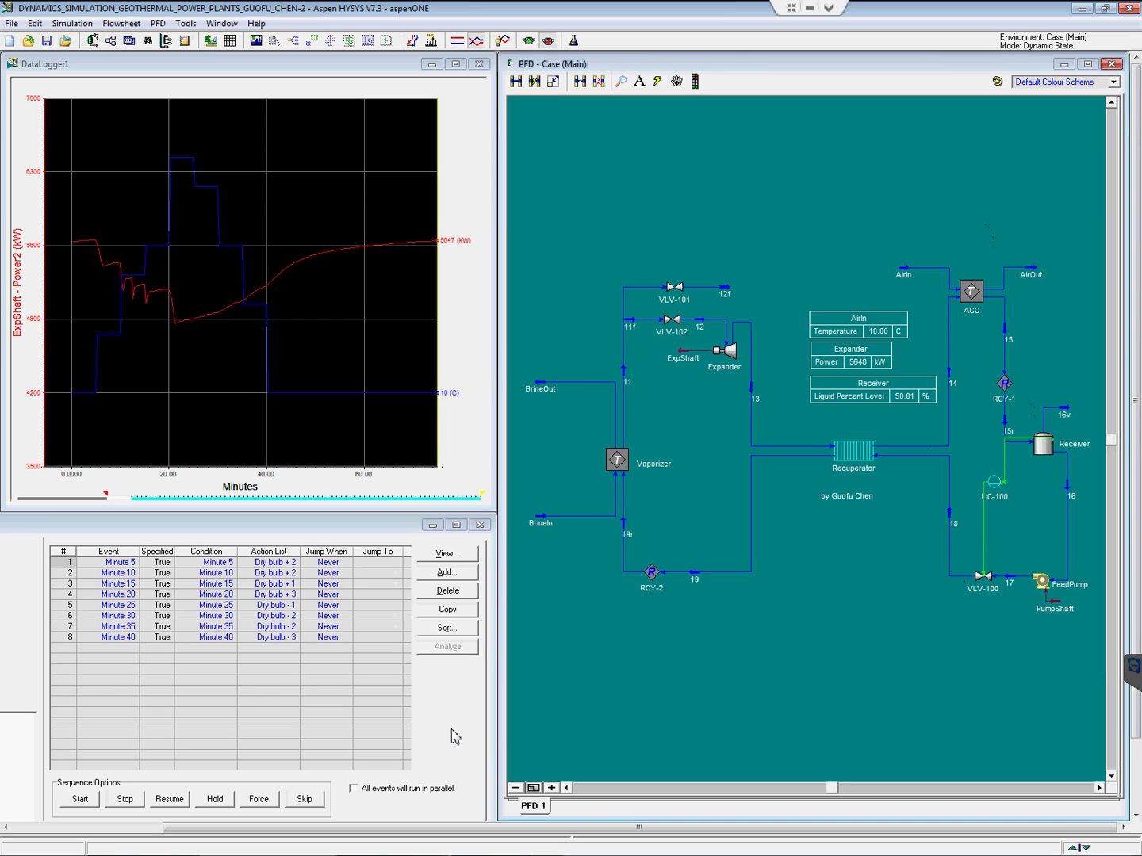
pyautogui.click(219, 563)
pyautogui.click(272, 565)
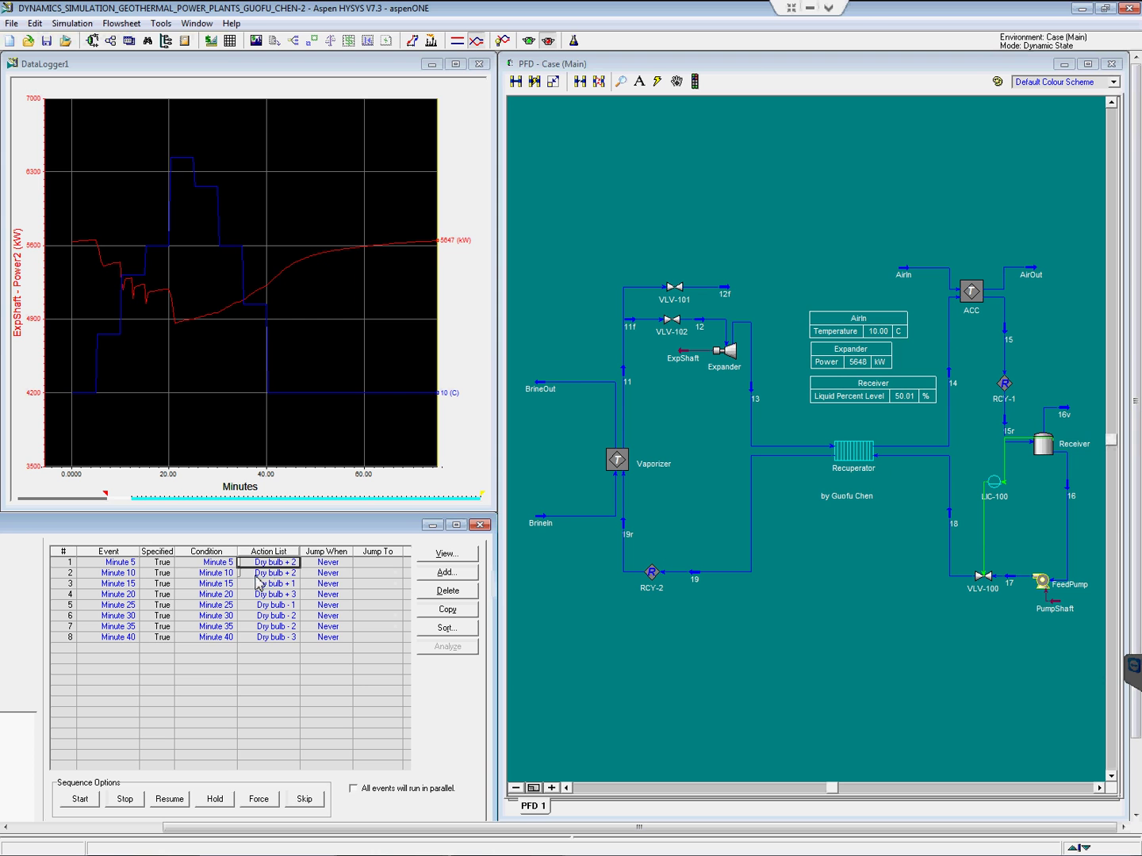
pyautogui.click(231, 573)
pyautogui.click(267, 575)
pyautogui.click(224, 583)
pyautogui.click(261, 584)
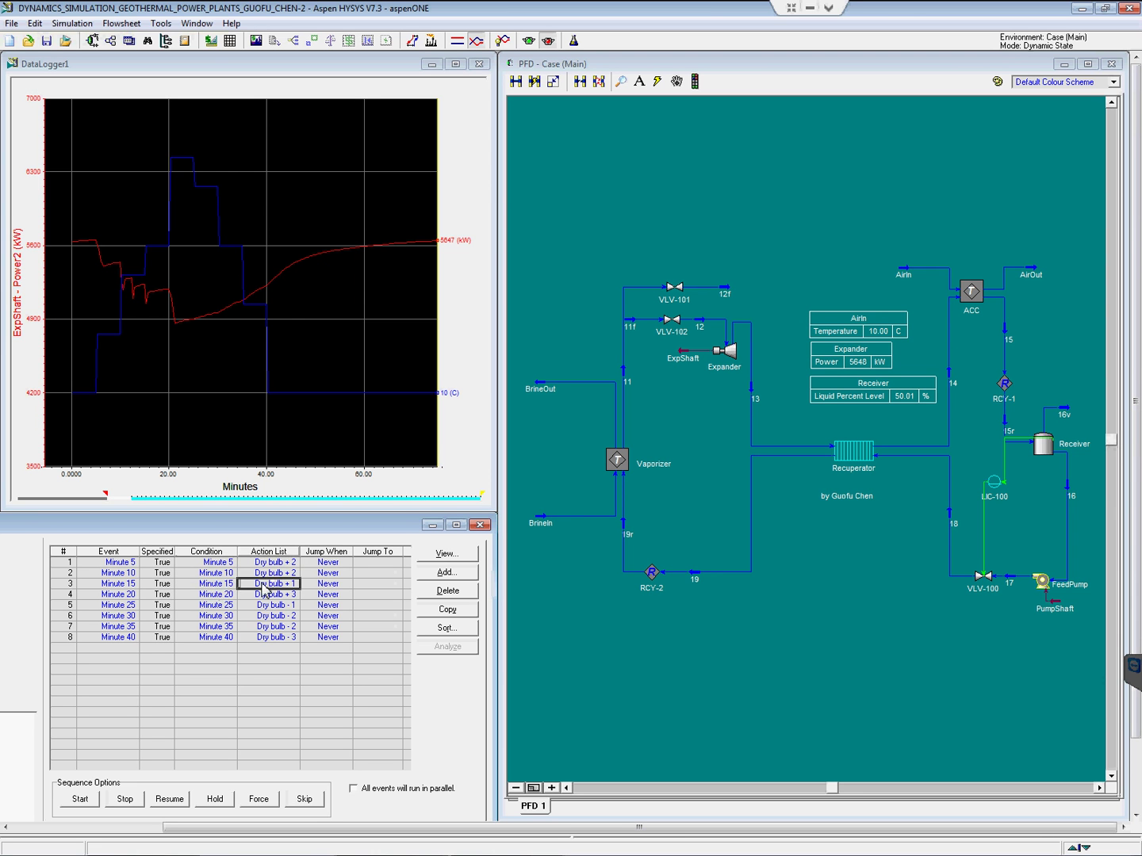
pyautogui.click(203, 596)
pyautogui.click(275, 600)
pyautogui.click(262, 639)
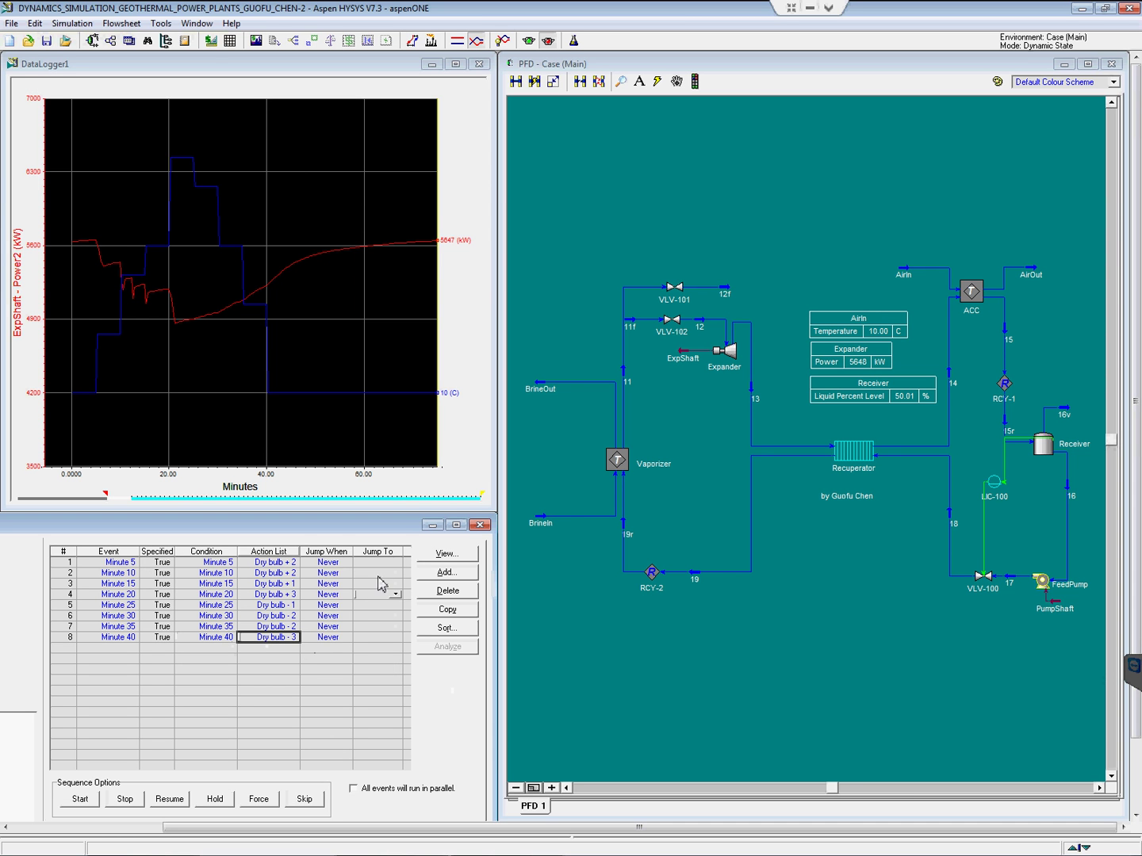
# - Run the integrator past 73 minutes without the dynamics assistant, with expander power settling near 5644 kW
pyautogui.click(529, 40)
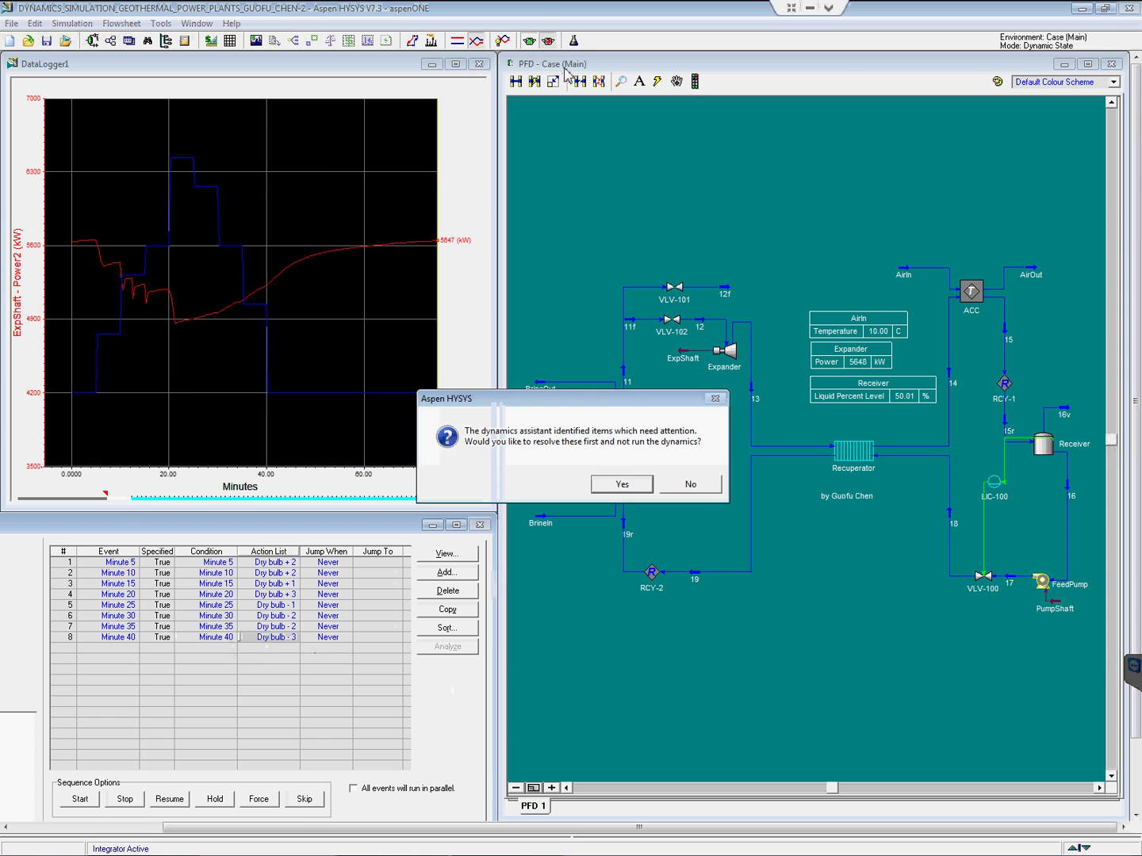
pyautogui.click(711, 484)
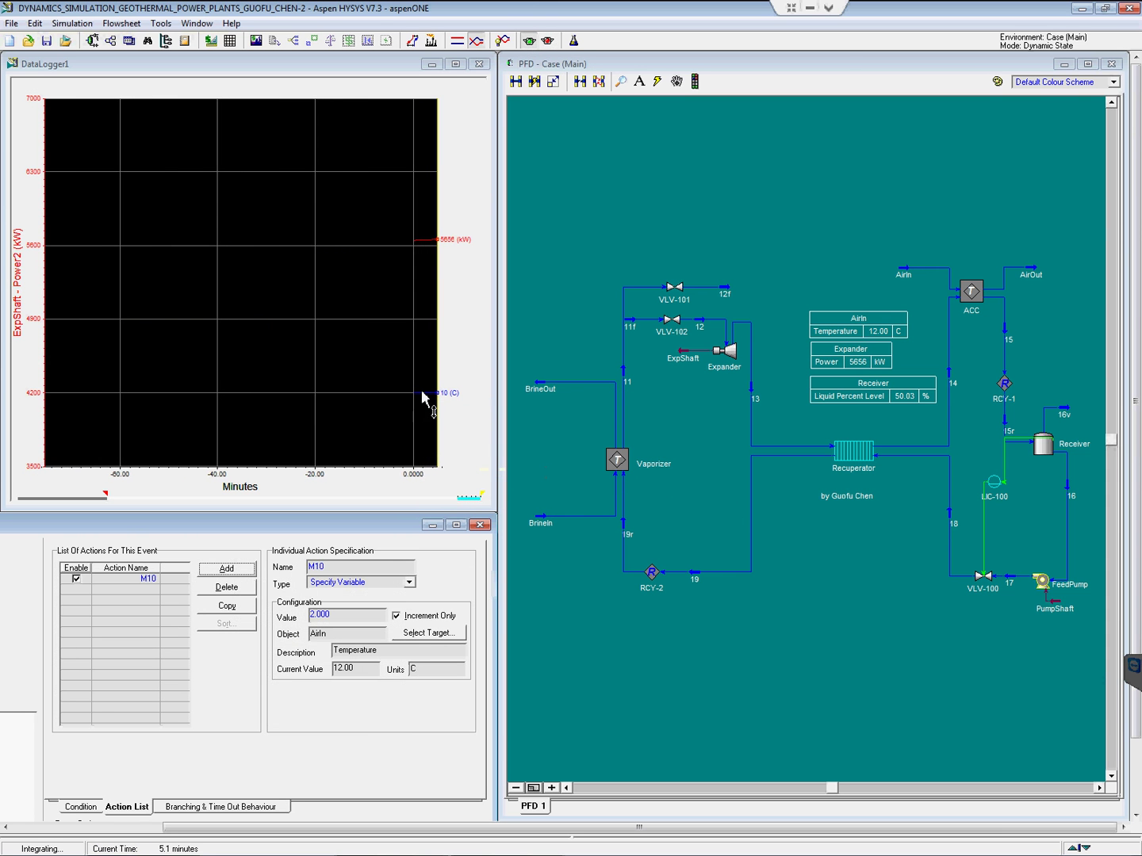
pyautogui.moveTo(428, 399)
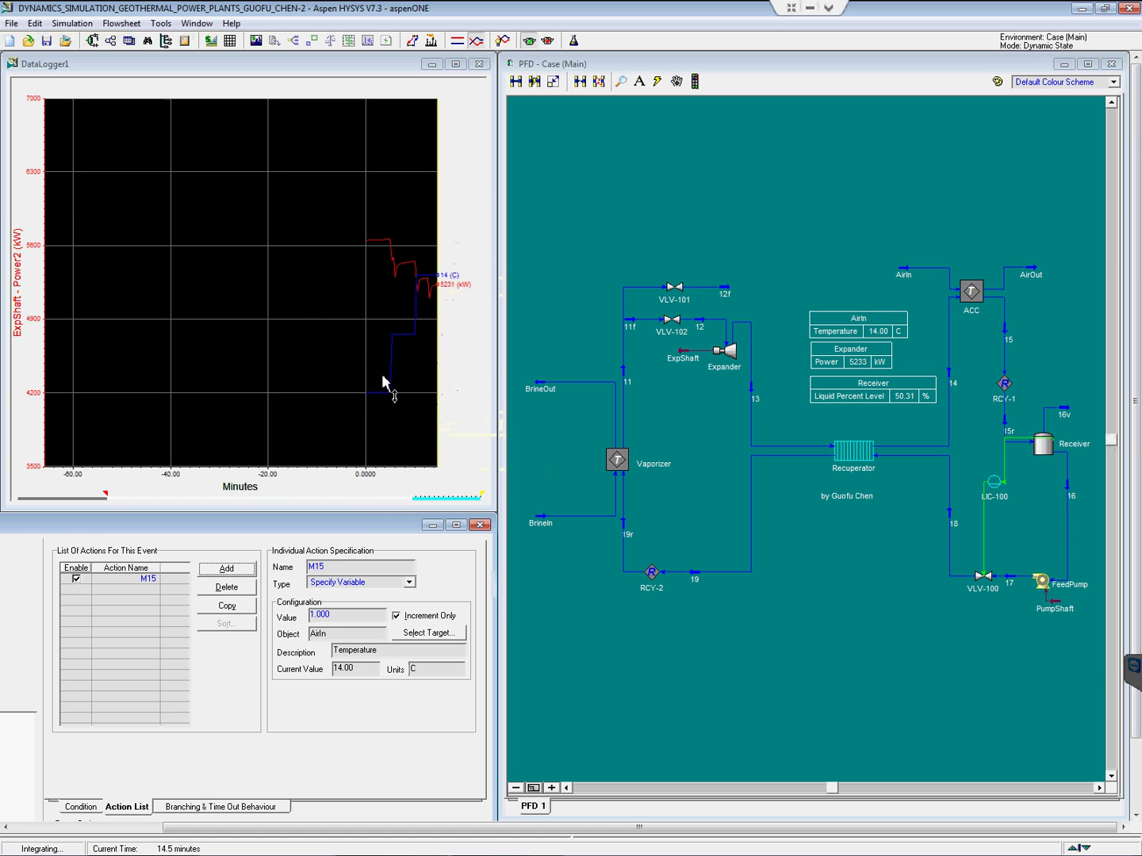
pyautogui.moveTo(395, 332)
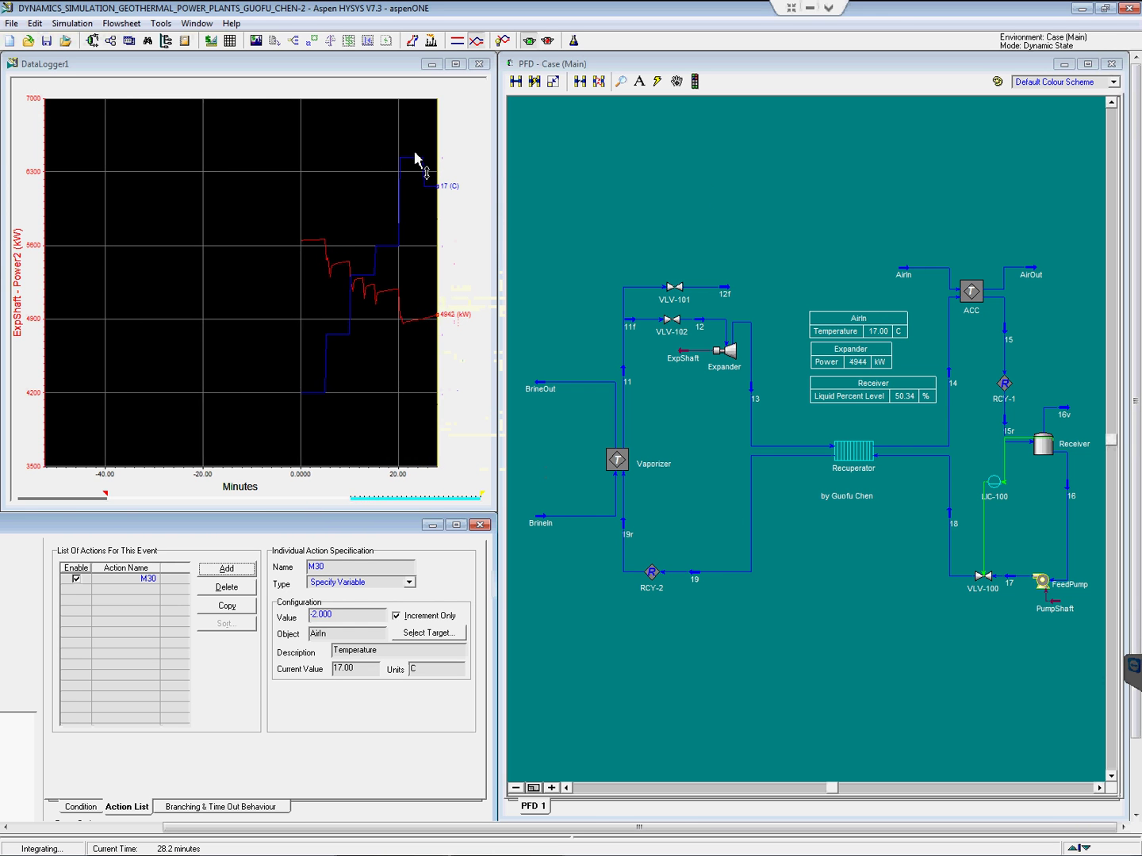
pyautogui.moveTo(424, 182)
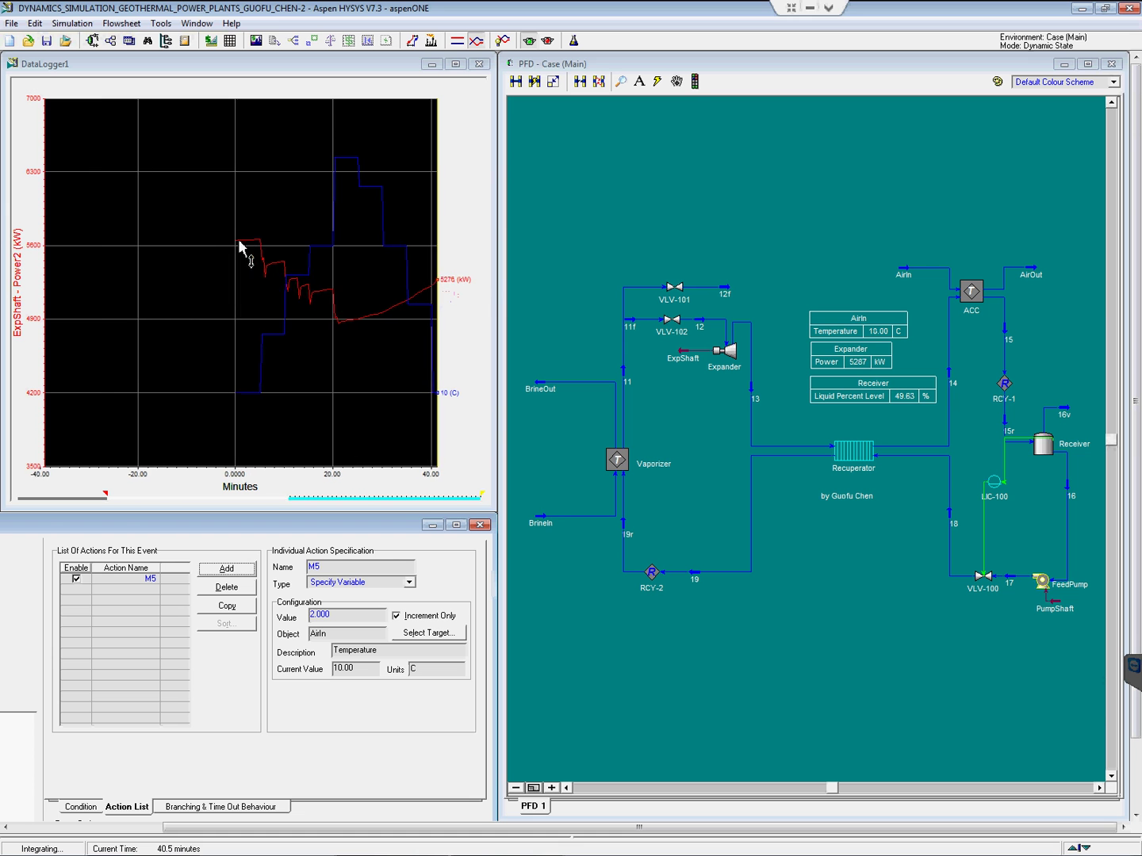
pyautogui.moveTo(244, 248)
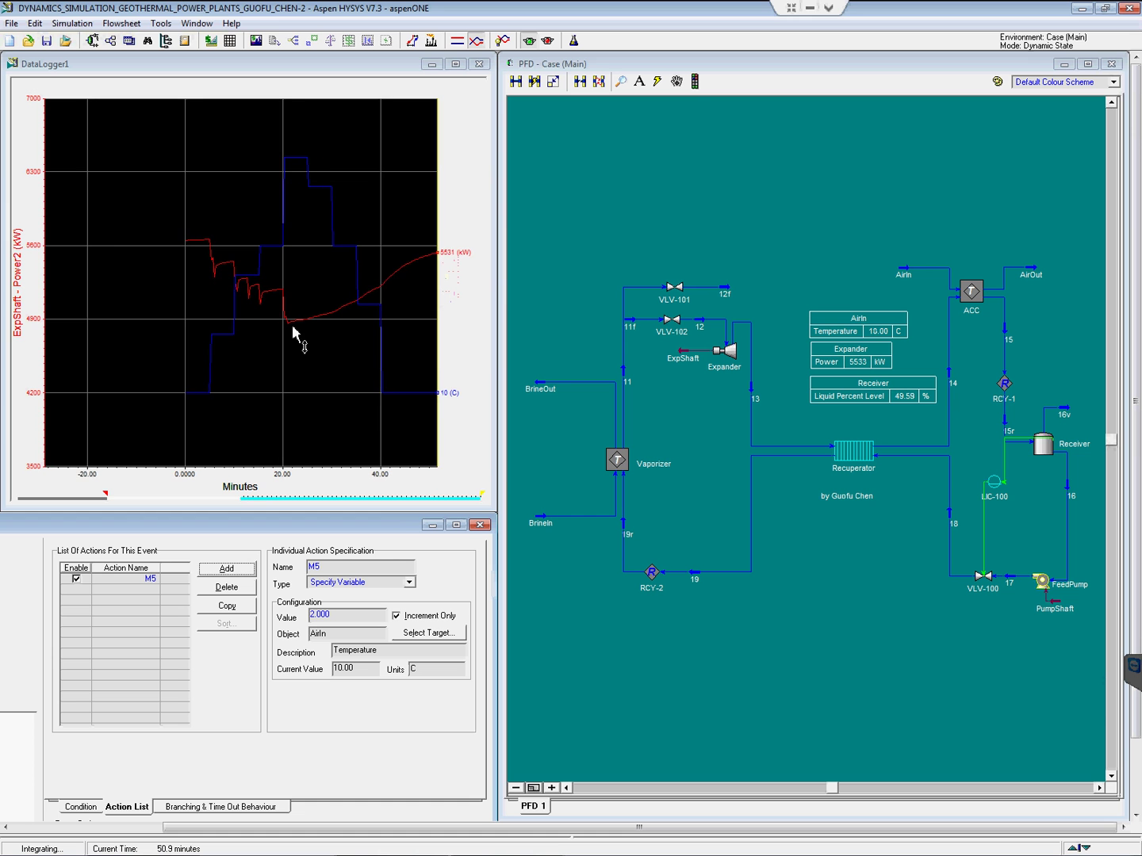
pyautogui.moveTo(281, 322)
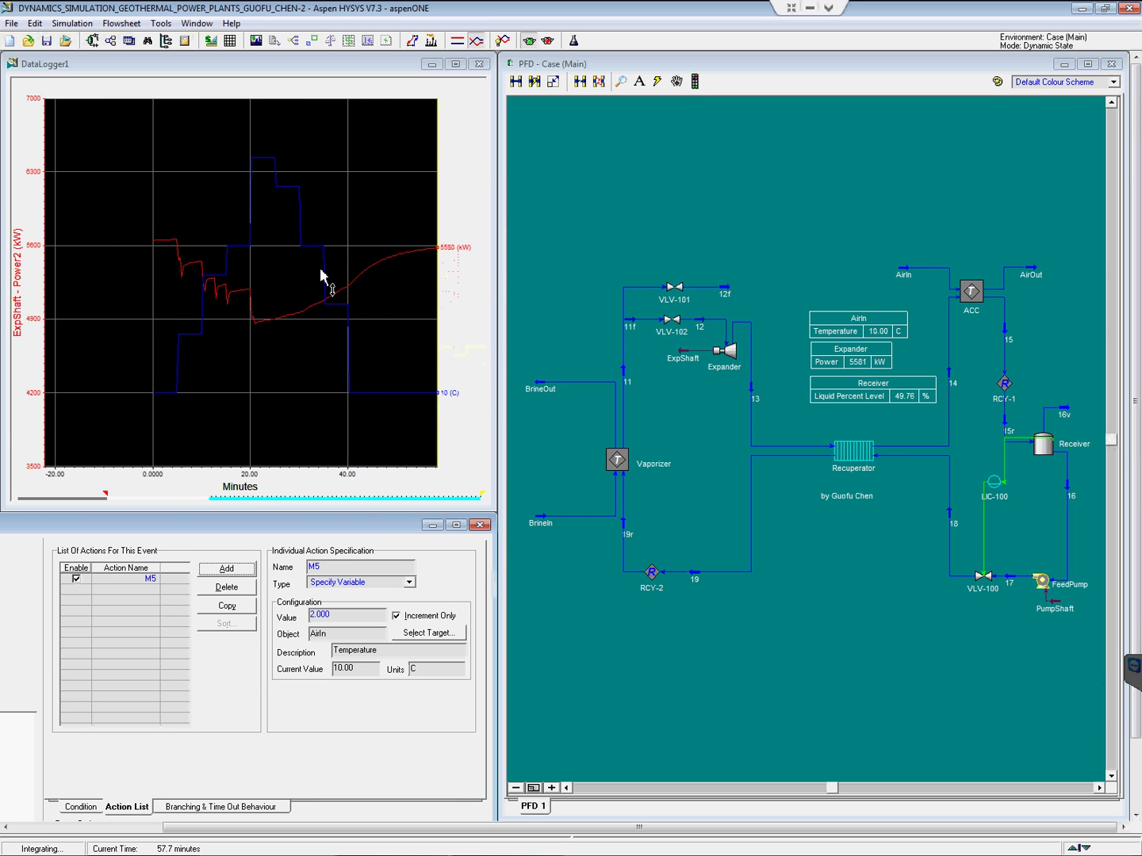
pyautogui.moveTo(385, 386)
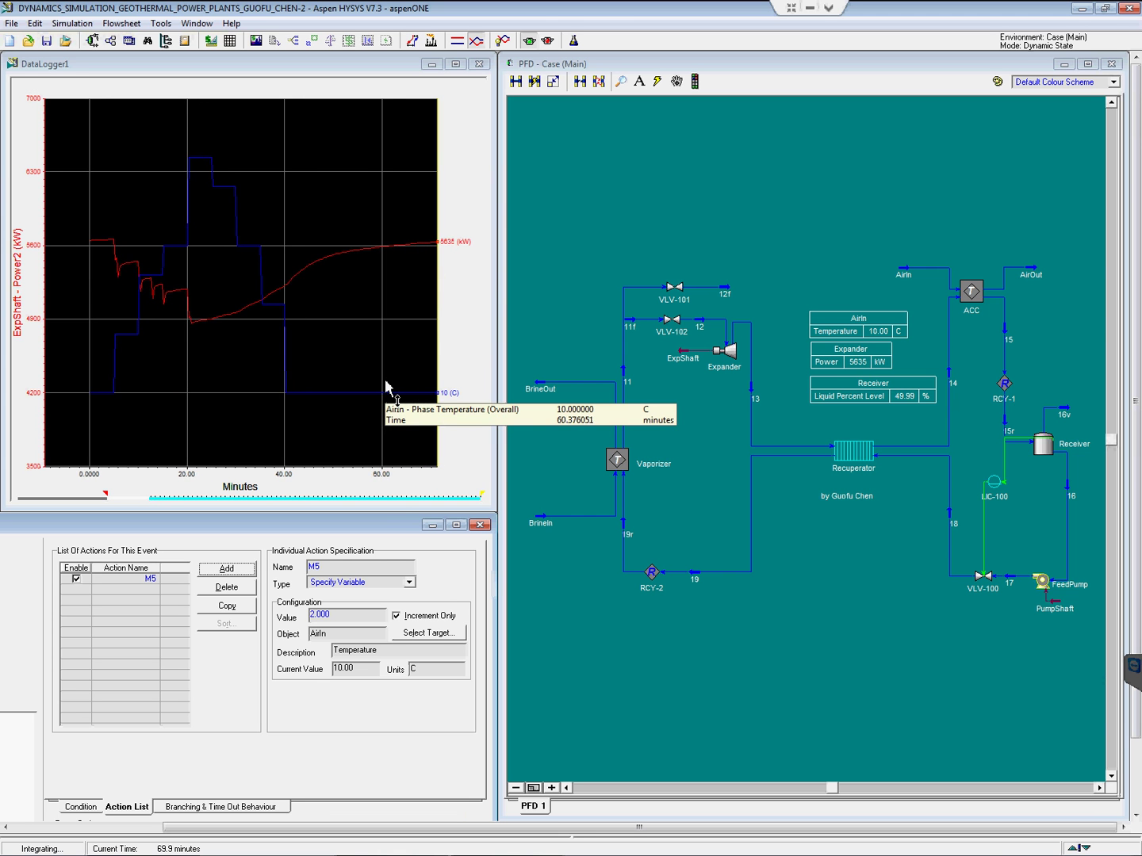
pyautogui.click(554, 44)
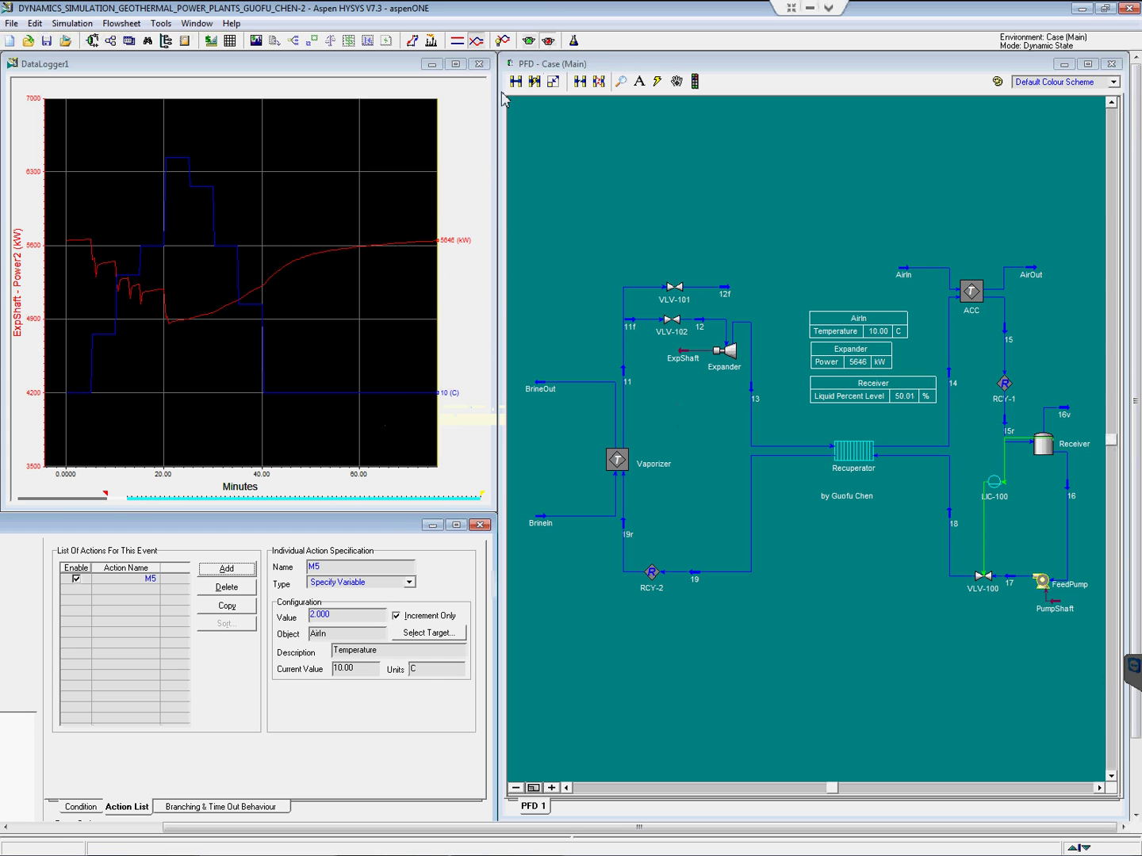